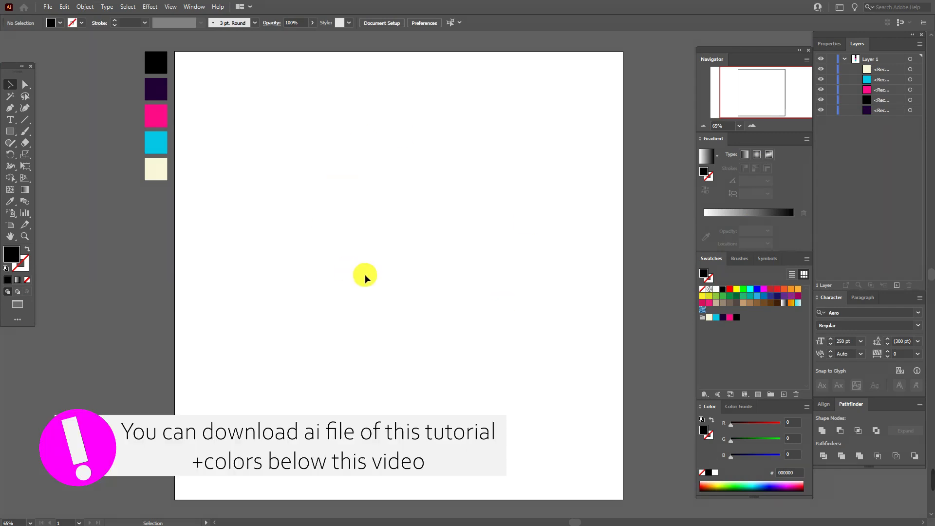
- Draw a square of about 1001 px covering the artboard and fill it with a radial gradient from dark purple (#220136) to black
left_click(11, 131)
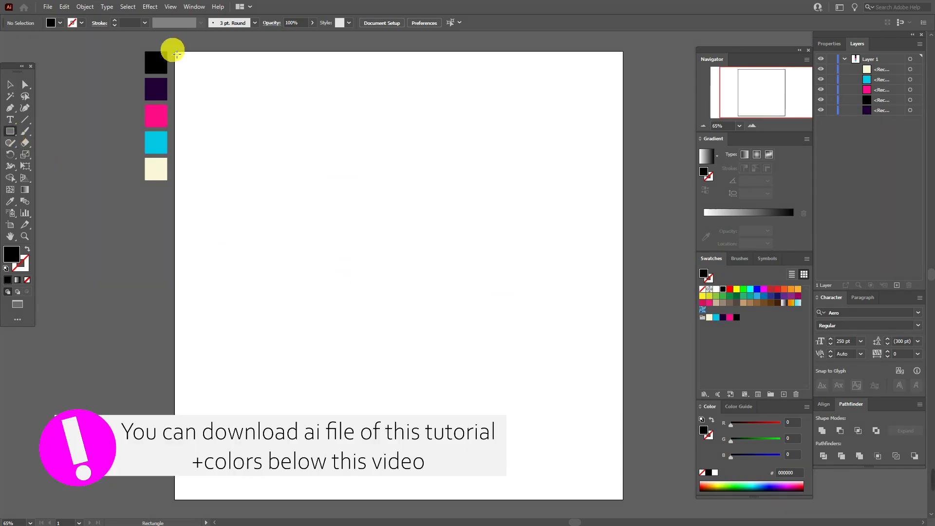
left_click_drag(178, 54, 628, 397)
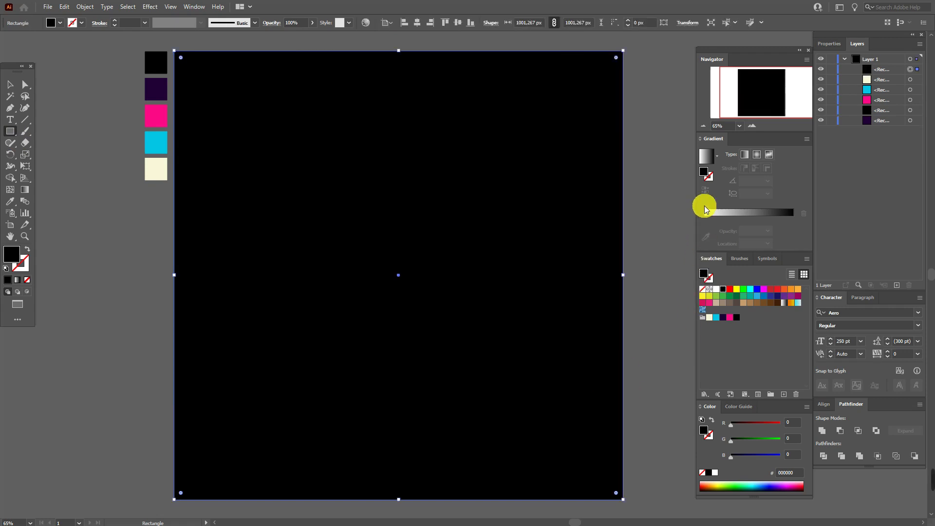
left_click(757, 156)
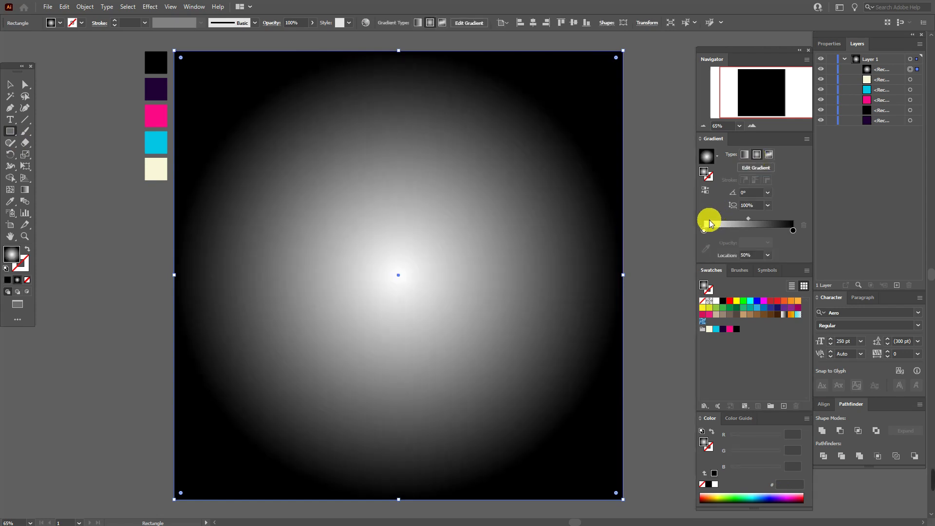
left_click_drag(711, 257, 731, 330)
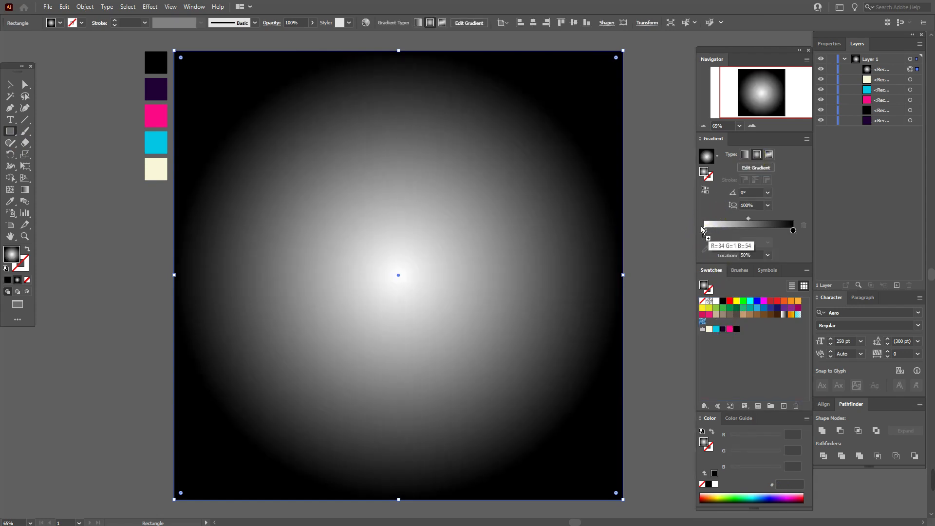
left_click_drag(703, 232, 704, 231)
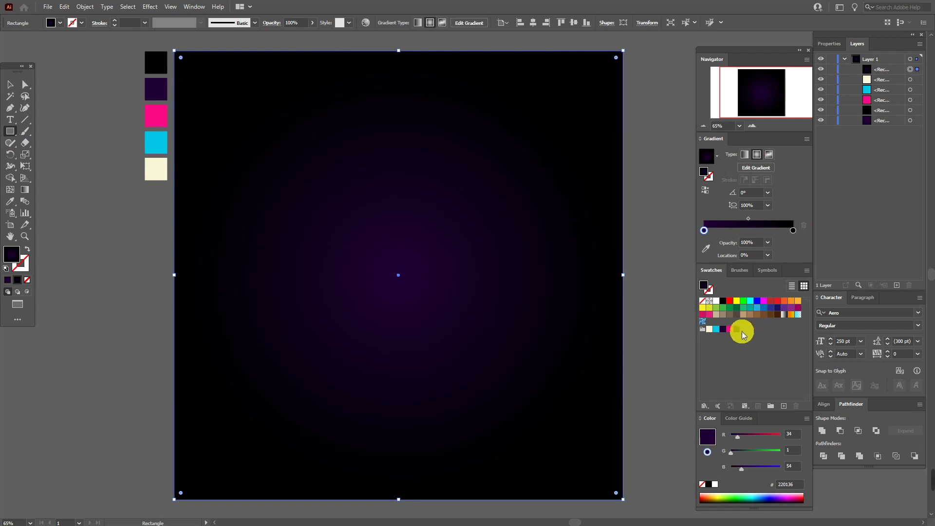
left_click_drag(742, 335, 794, 229)
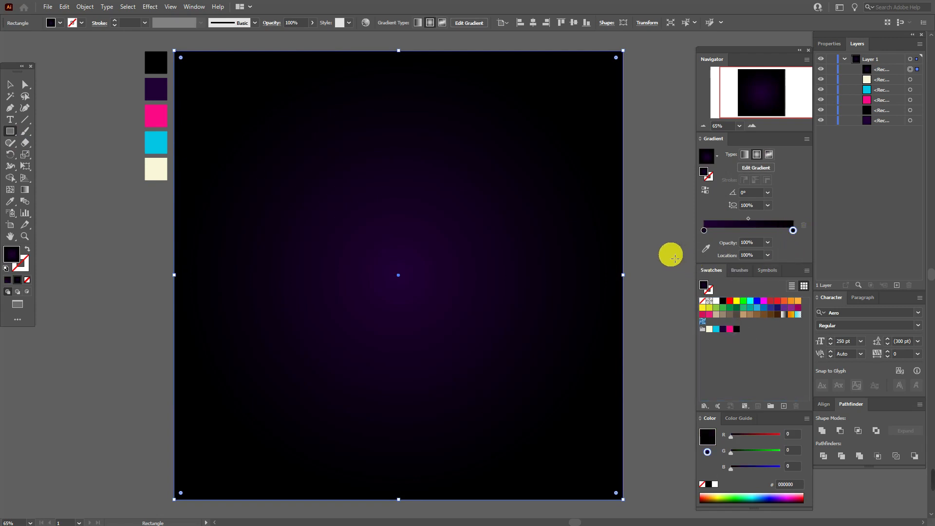
left_click(9, 85)
left_click(73, 137)
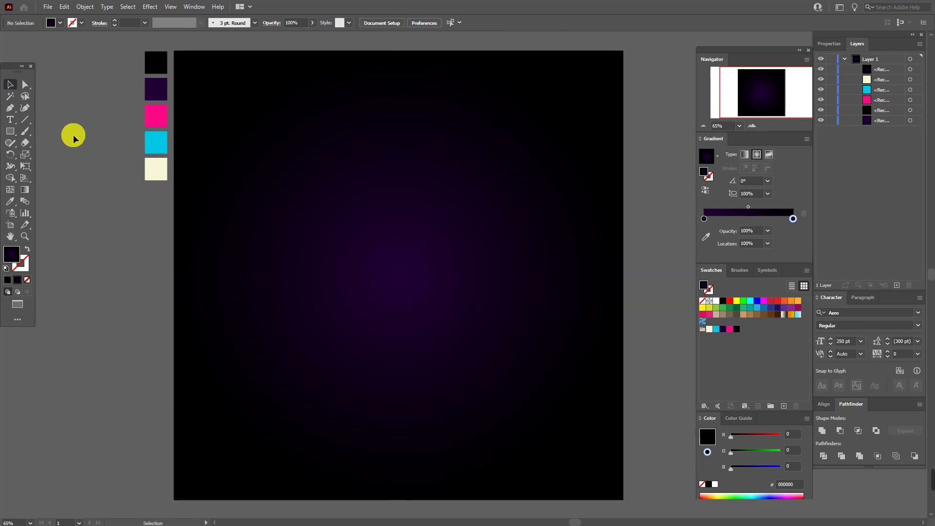
- Move the background gradient's midpoint outward to about 62% and lock the background rectangle
left_click(534, 162)
left_click_drag(748, 219, 760, 220)
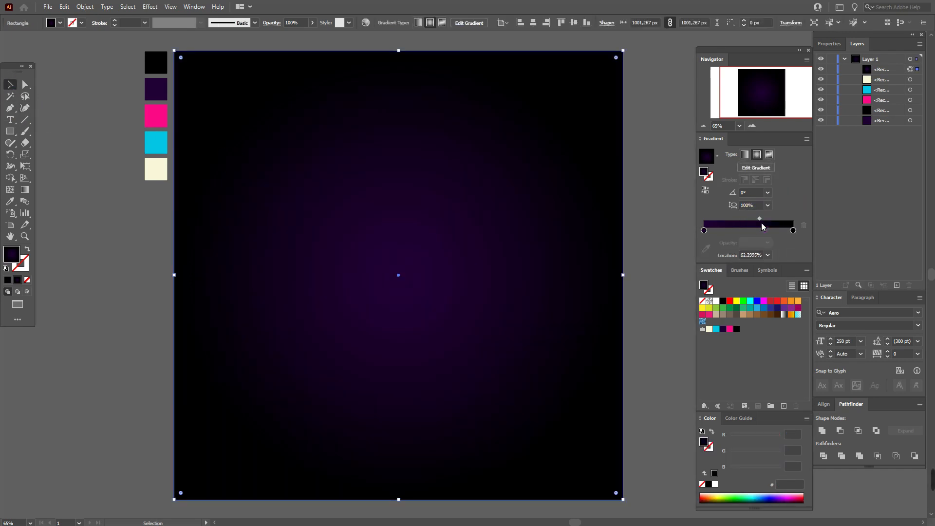
left_click(833, 69)
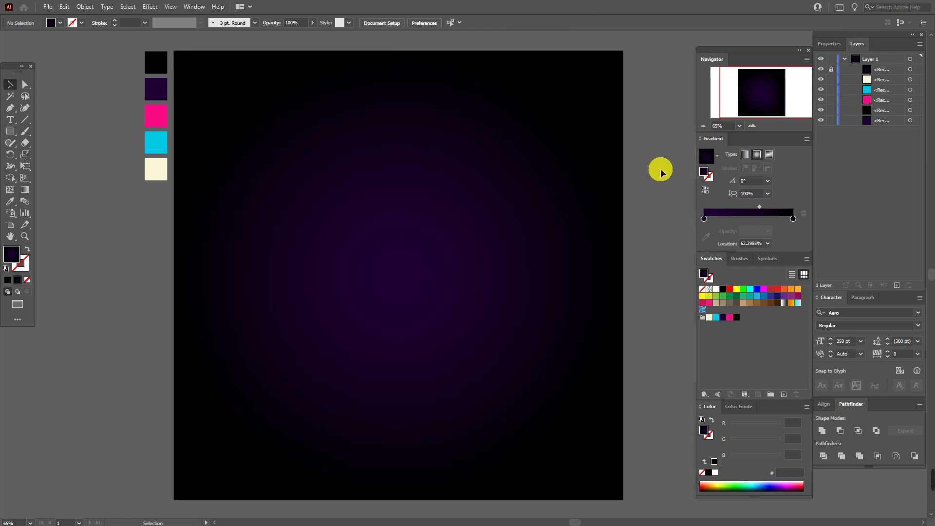
- Create a wide text area across the middle of the artboard and enter GLITCH in the Aero font at 250 pt
left_click(12, 123)
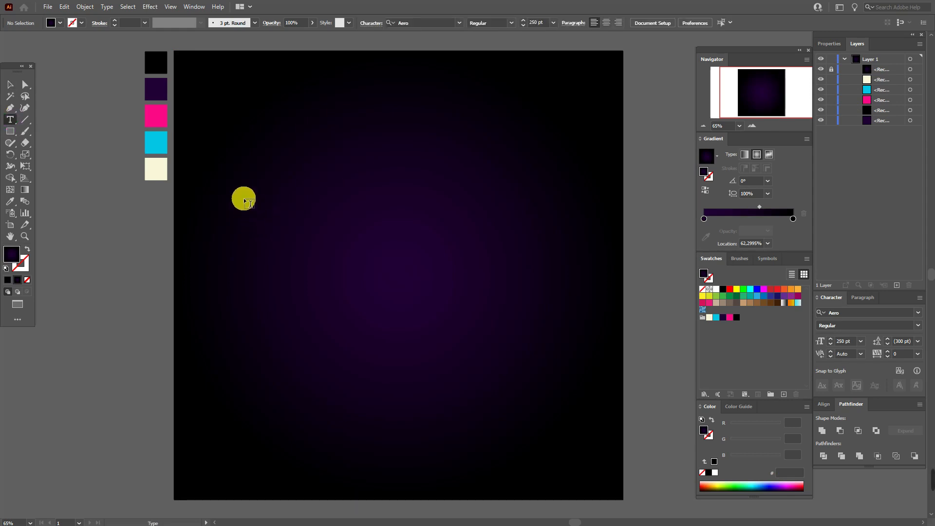
mouse_move(202, 199)
left_mouse_down()
mouse_move(516, 345)
mouse_move(605, 400)
left_mouse_up()
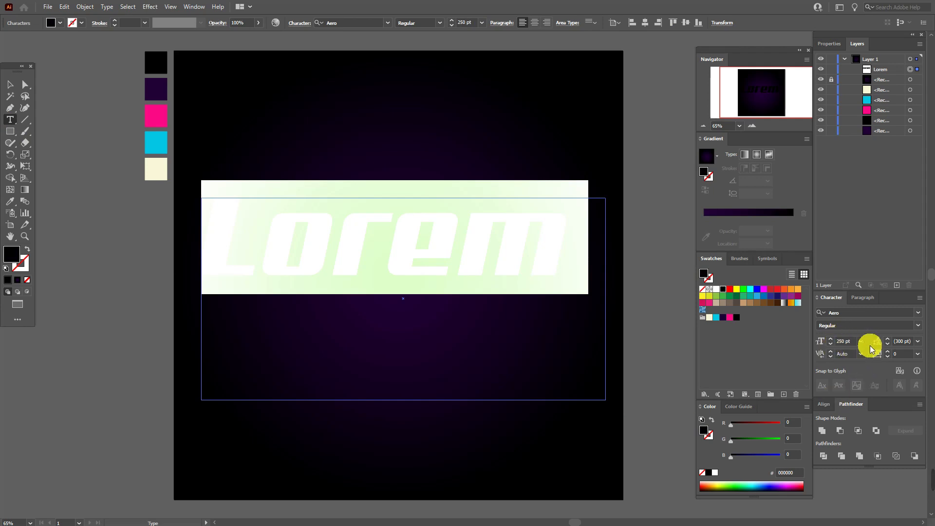
left_click(919, 313)
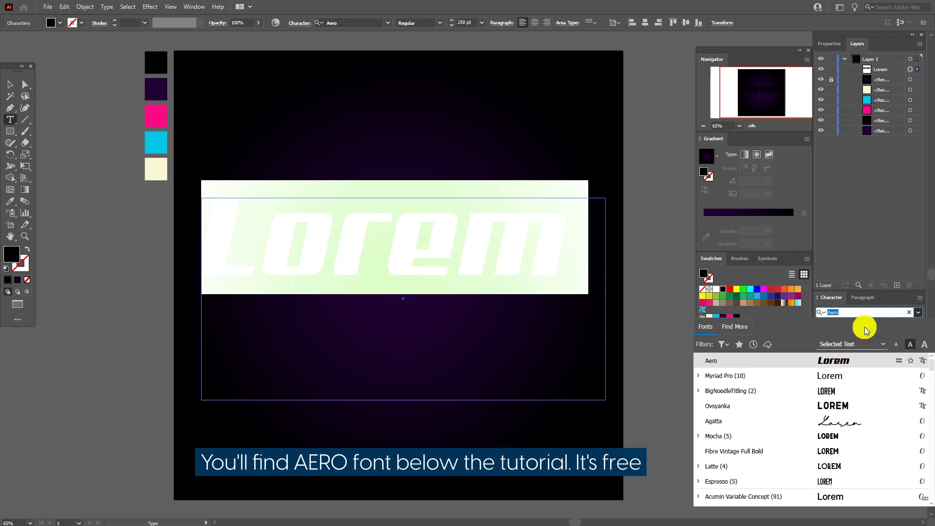
left_click(377, 259)
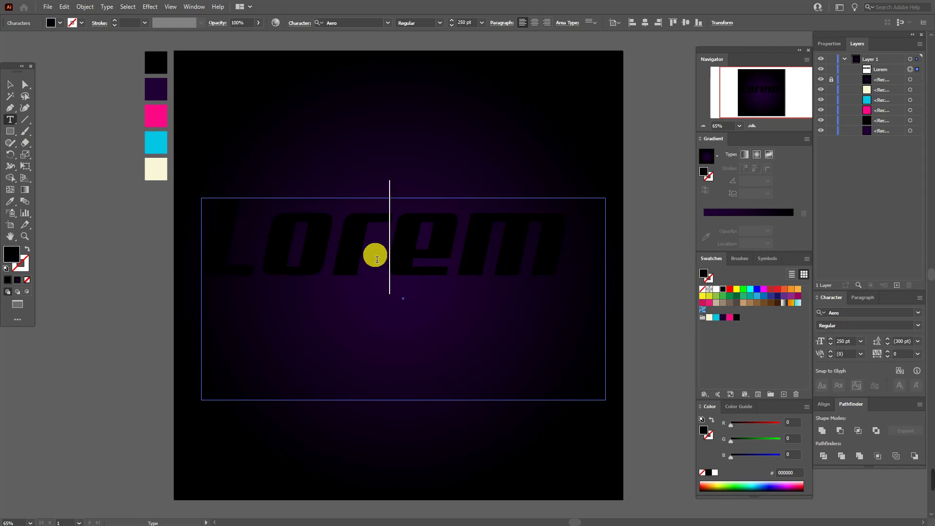
triple_click(376, 257)
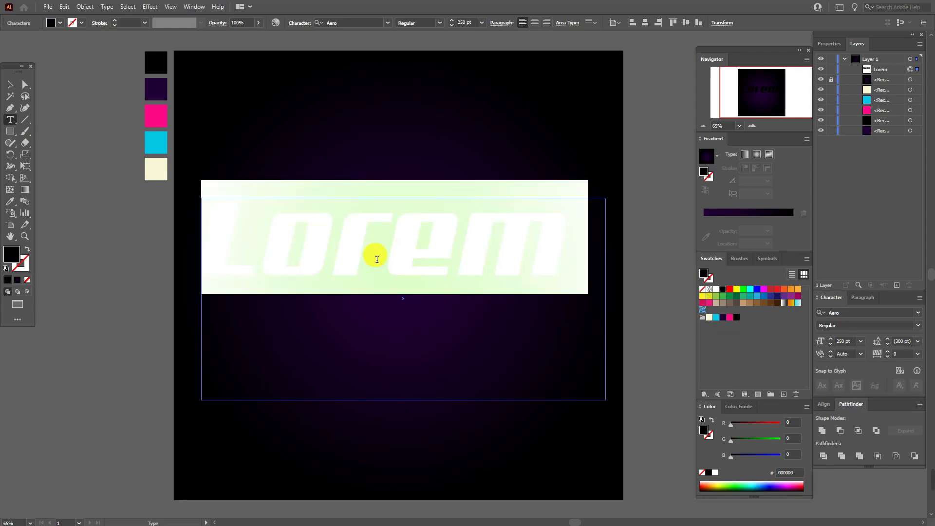
type("GLITCH")
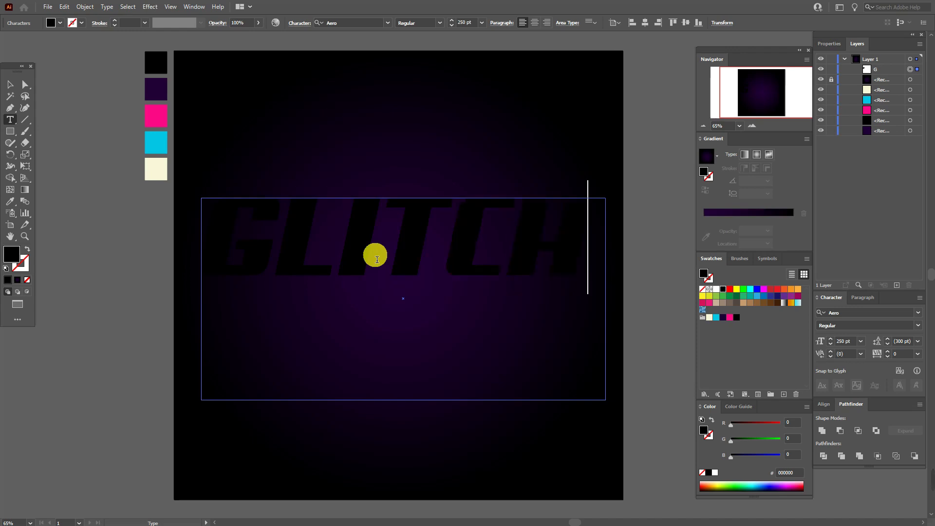
- Colour the GLITCH text with the cream sample beside the artboard and move the text down to the artboard's centre
left_click(11, 93)
left_click(10, 201)
left_click(156, 166)
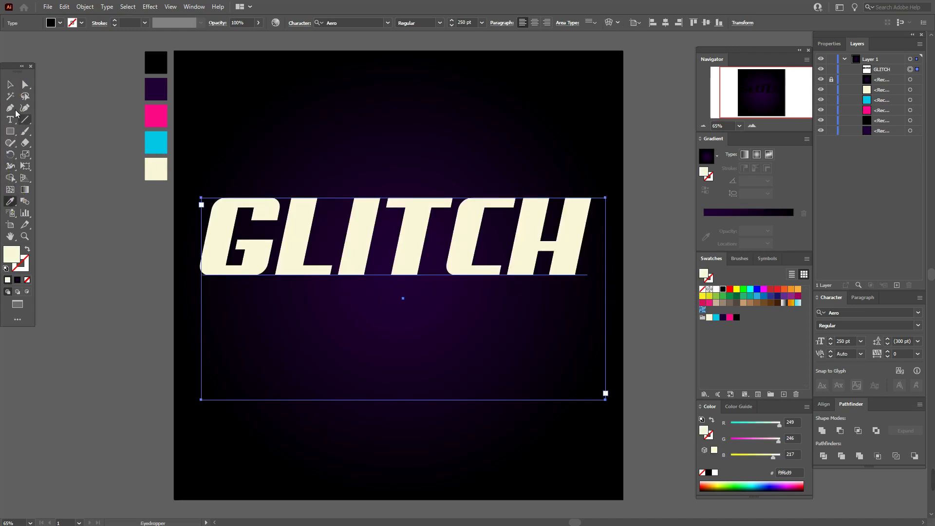
left_click(11, 85)
left_click_drag(470, 239, 475, 288)
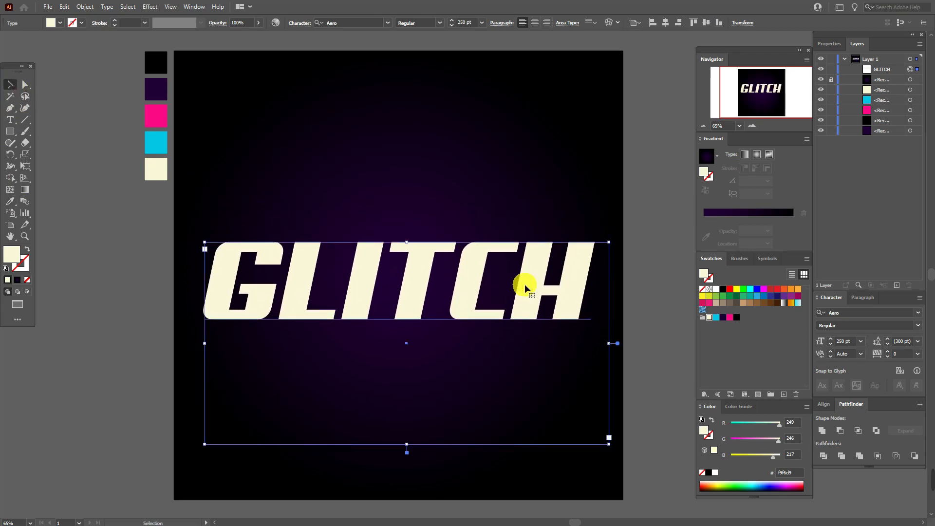
- Convert the GLITCH text to outlines and deselect it
right_click(560, 287)
left_click(604, 144)
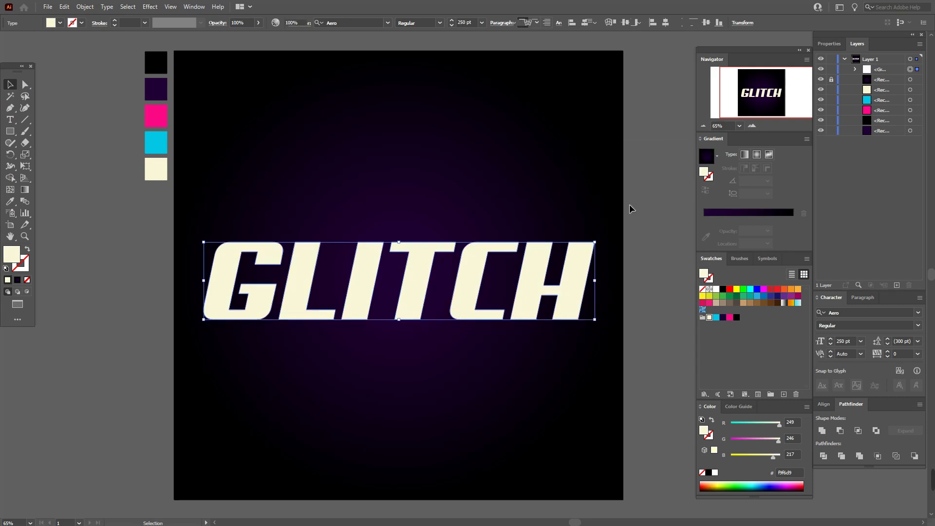
left_click(632, 217)
- Draw two cream horizontal bars across GLITCH: a thick one through the upper part and a thin one, about 872 × 6.5 px, through the middle
left_click(10, 131)
left_click_drag(207, 261, 600, 267)
left_click_drag(210, 285, 601, 289)
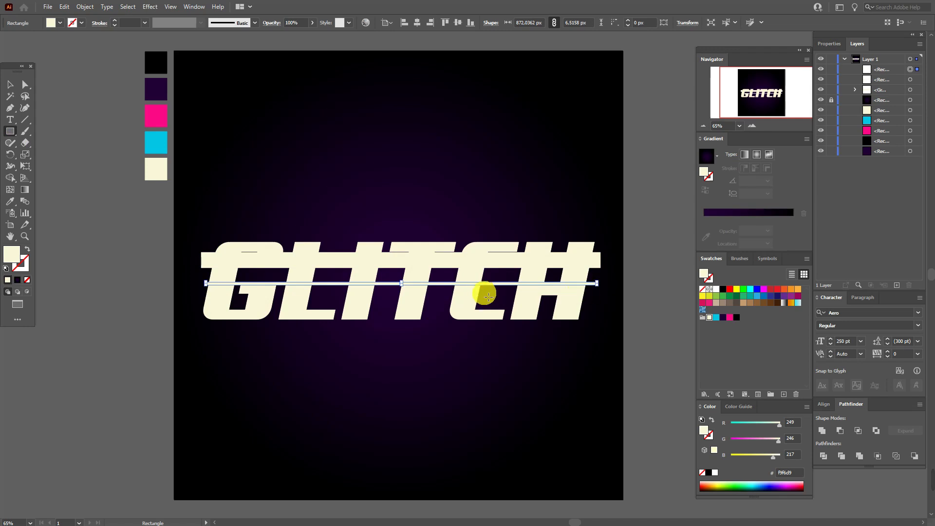
- Nudge the thin bar slightly down to fine-tune its position across the middle of the letters
left_click(10, 86)
key("Down")
key("Down")
key("Down")
key("Down")
key("Down")
key("Down")
key("Down")
key("Down")
key("Down")
key("Down")
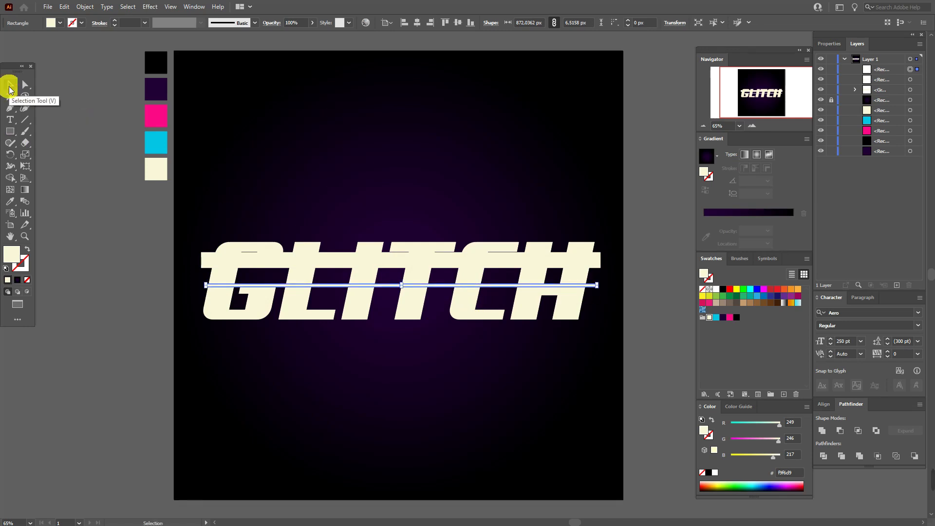
key("Up")
key("Up")
key("Up")
key("Up")
key("Up")
key("Up")
key("Up")
key("Up")
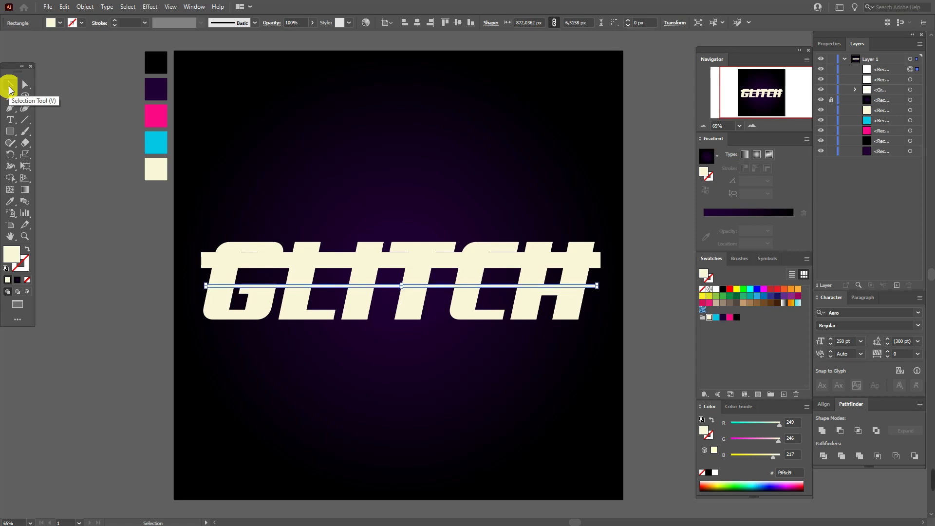
key("Down")
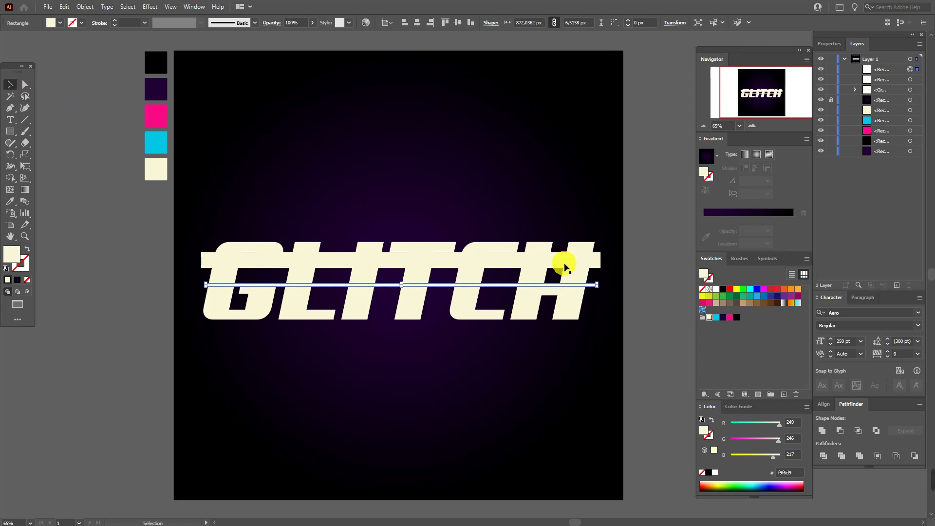
- Draw a third cream bar, about 915 × 11 px, across the lower part of the letters and shift it slightly up
left_click(10, 132)
left_click_drag(198, 300, 613, 312)
left_click(9, 88)
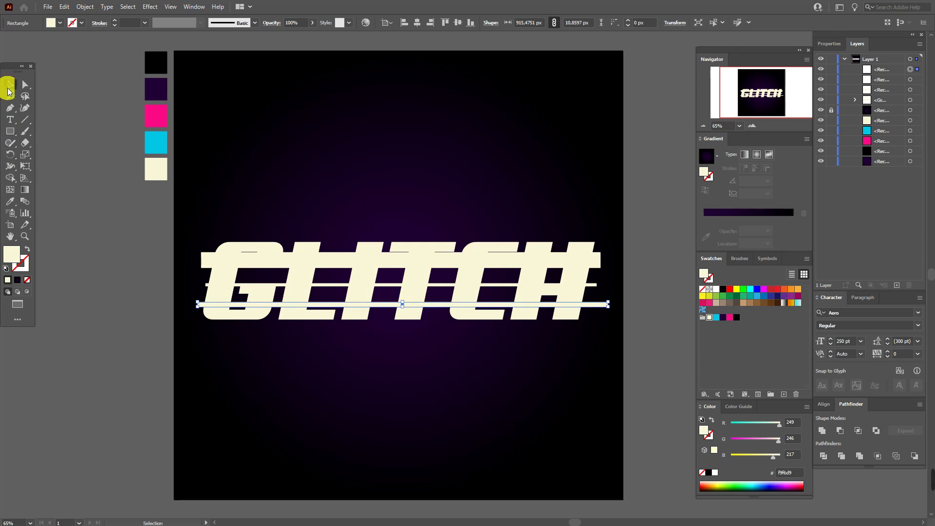
left_click_drag(407, 306, 407, 304)
- Split the GLITCH outlines and the three bars into separate pieces with Pathfinder Divide, and ungroup the result
left_click_drag(331, 181, 560, 382)
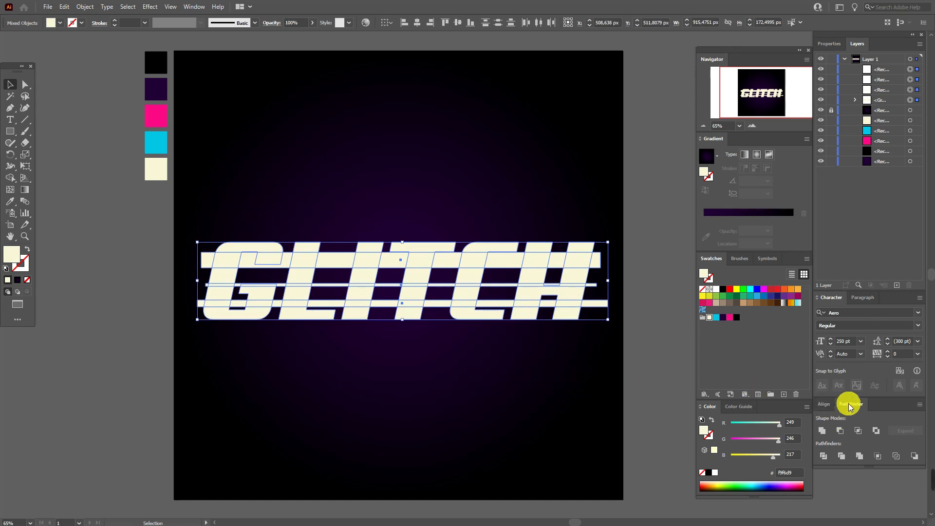
left_click(830, 457)
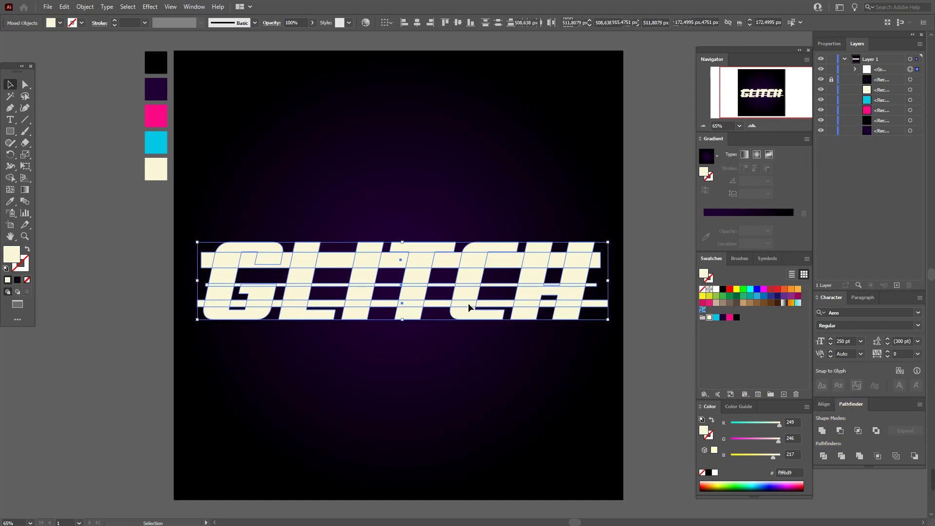
right_click(463, 284)
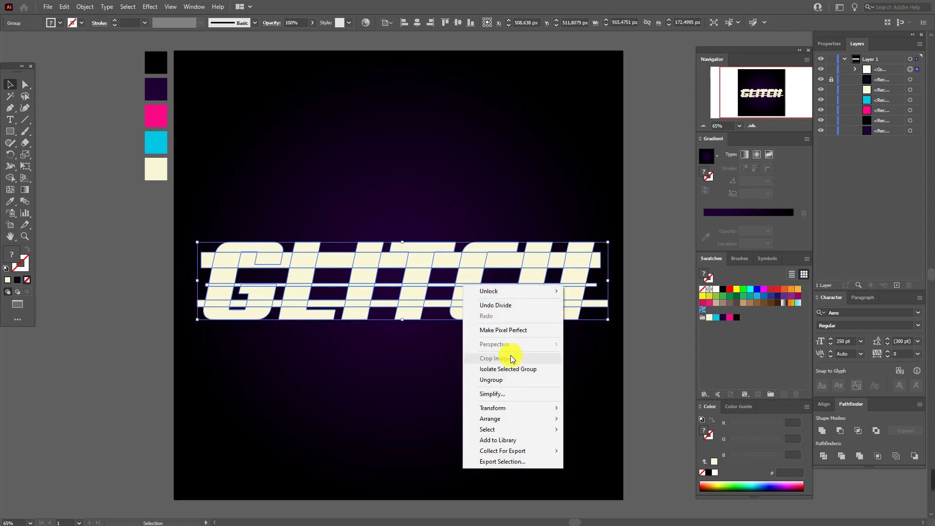
left_click(506, 383)
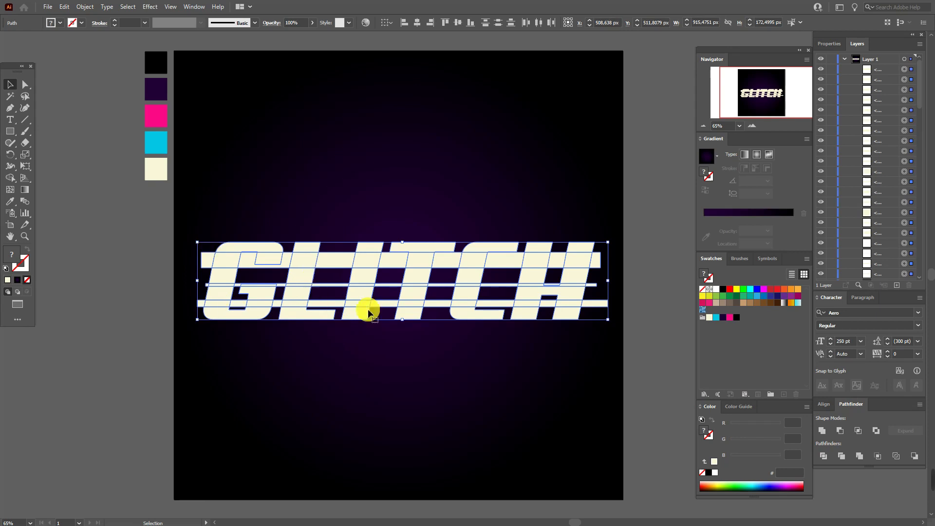
- Delete the leftover bar pieces outside, inside and between the letters from the G through the I
left_click(187, 256)
left_click_drag(200, 316, 201, 316)
key("Delete")
left_click_drag(201, 239, 209, 288)
key("Delete")
mouse_move(254, 251)
left_mouse_down()
mouse_move(277, 275)
mouse_move(253, 266)
left_mouse_up()
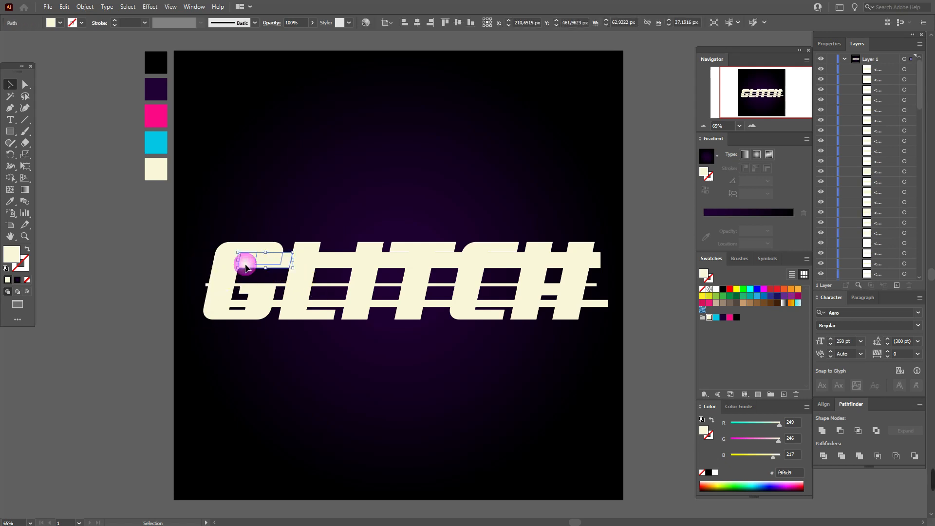
key("Delete")
left_click_drag(206, 287, 359, 279)
key("Delete")
key("Delete")
key("Delete")
- Delete the leftover bar pieces between and beyond the letters T, C and H
left_click_drag(432, 309, 501, 305)
left_click(480, 318, "shift")
key("Delete")
key("Delete")
left_click_drag(559, 248, 554, 275)
key("Delete")
left_click_drag(604, 266, 598, 308)
key("Delete")
- Check the sliced letters for stray outlines and delete the remaining unfilled pieces in the openings of the H and G
left_click_drag(204, 211, 609, 390)
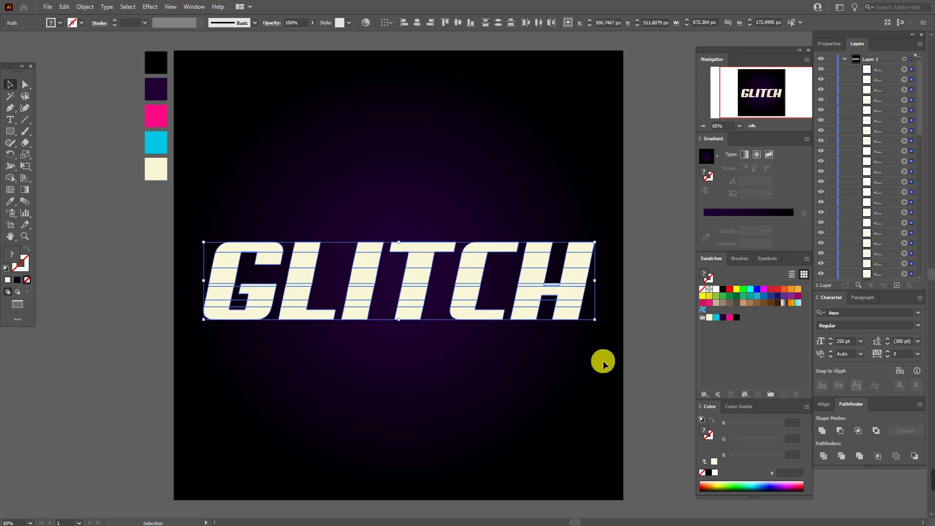
left_click(550, 314)
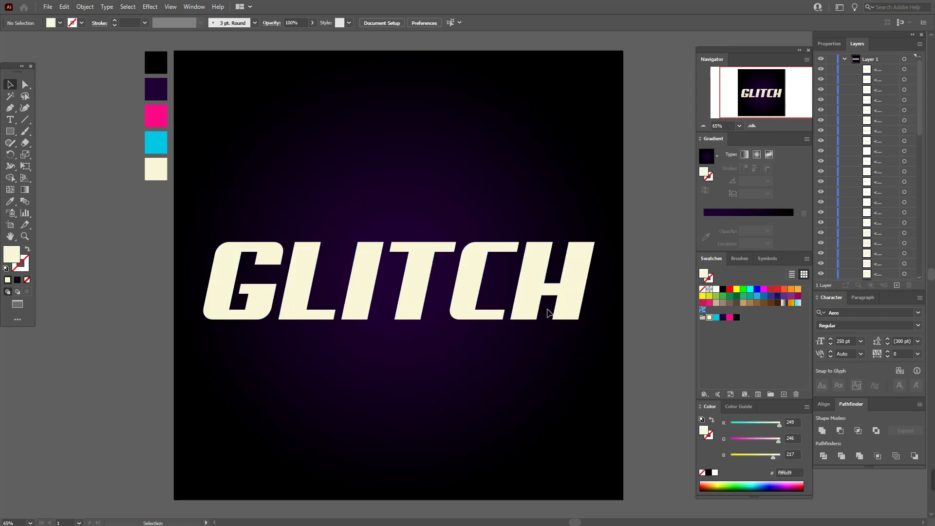
left_click_drag(551, 297, 571, 306)
key("Delete")
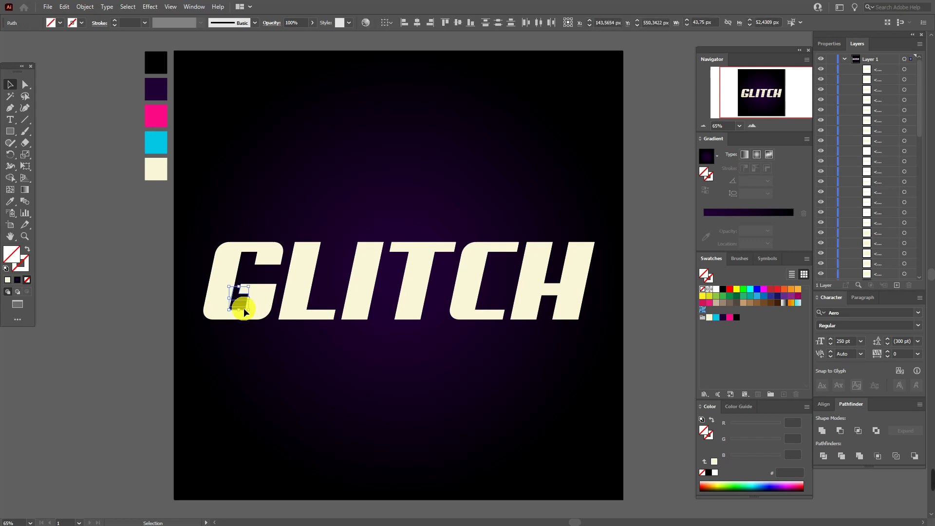
- Group all the sliced GLITCH letter pieces and duplicate the group twice
left_click_drag(201, 221, 582, 396)
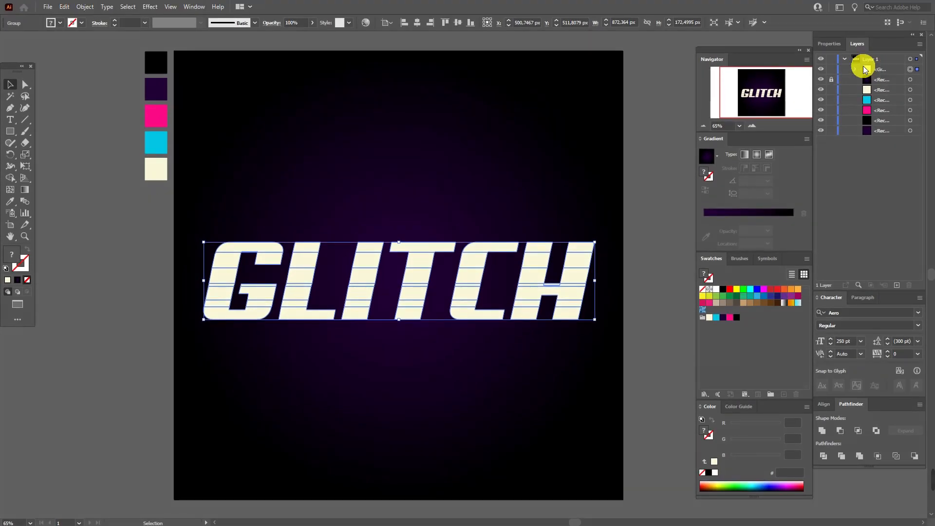
left_click(880, 74)
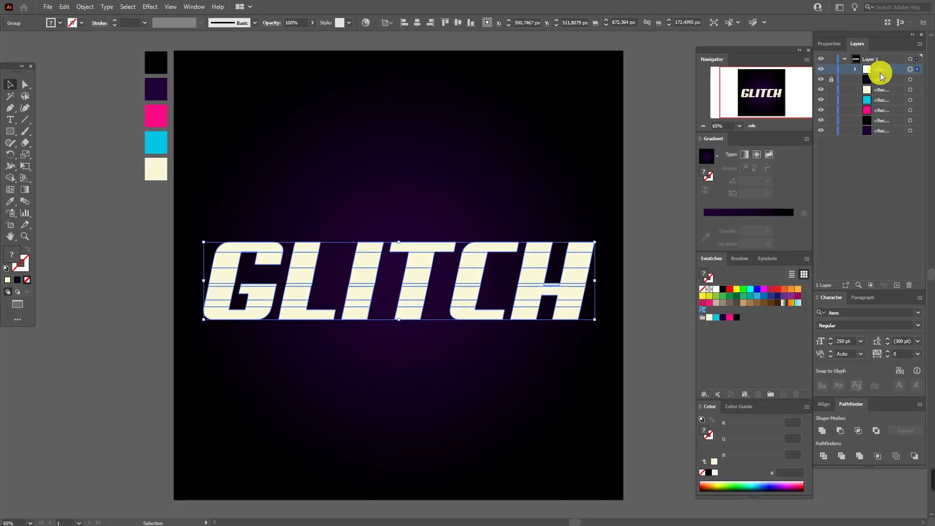
left_click(920, 44)
left_click(883, 72)
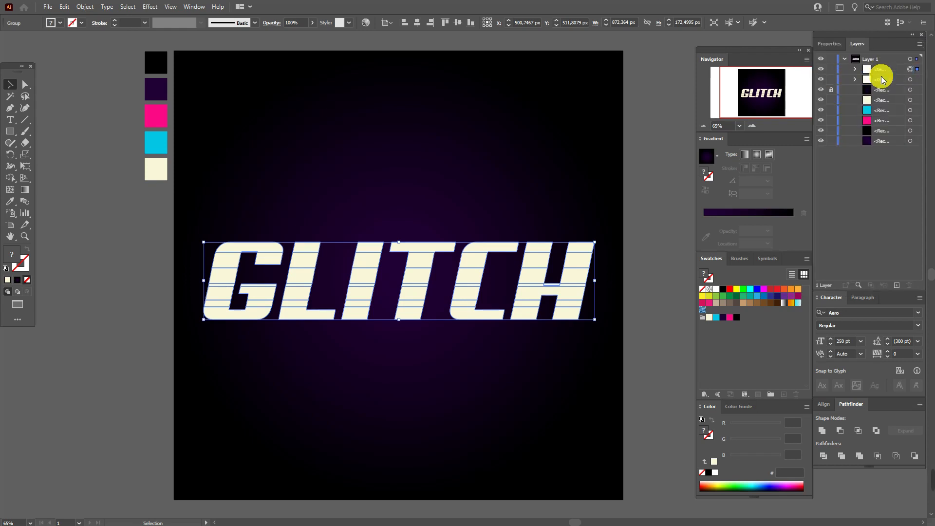
left_click(920, 44)
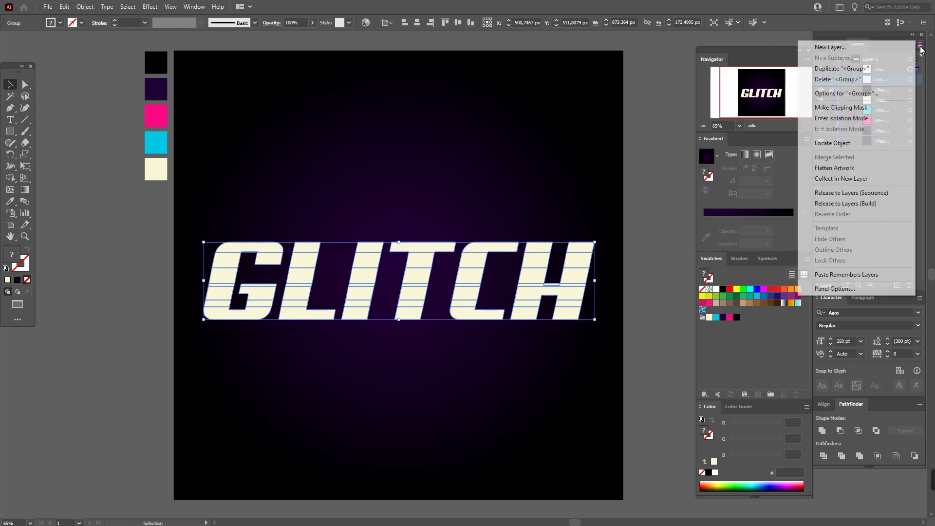
left_click(890, 68)
left_click(884, 91)
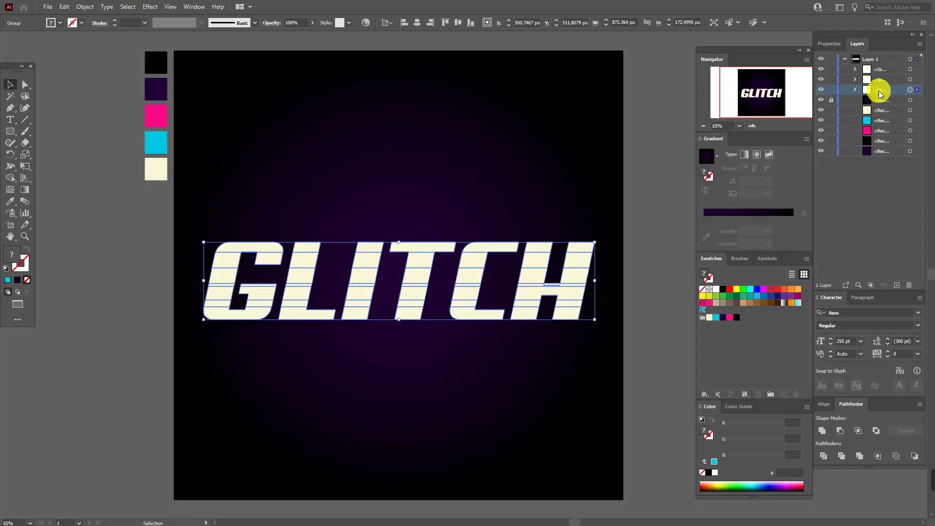
- Fill the middle GLITCH group with the pink fd0a87 swatch and nudge it 8 px to the right
left_click(911, 79)
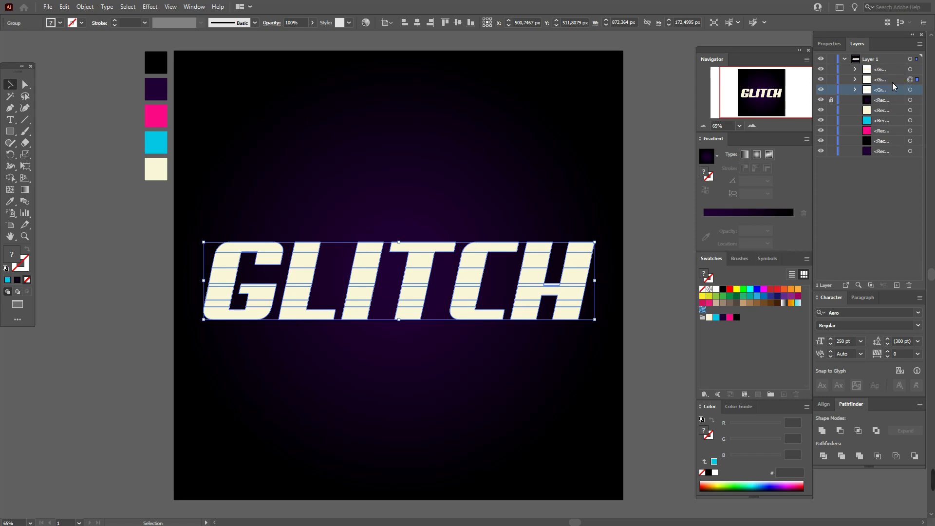
left_click(915, 80)
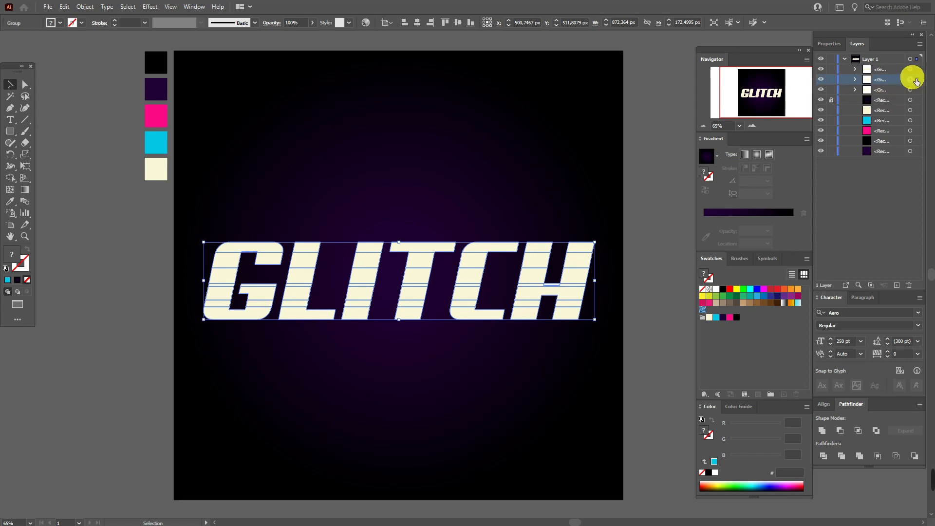
left_click(735, 320)
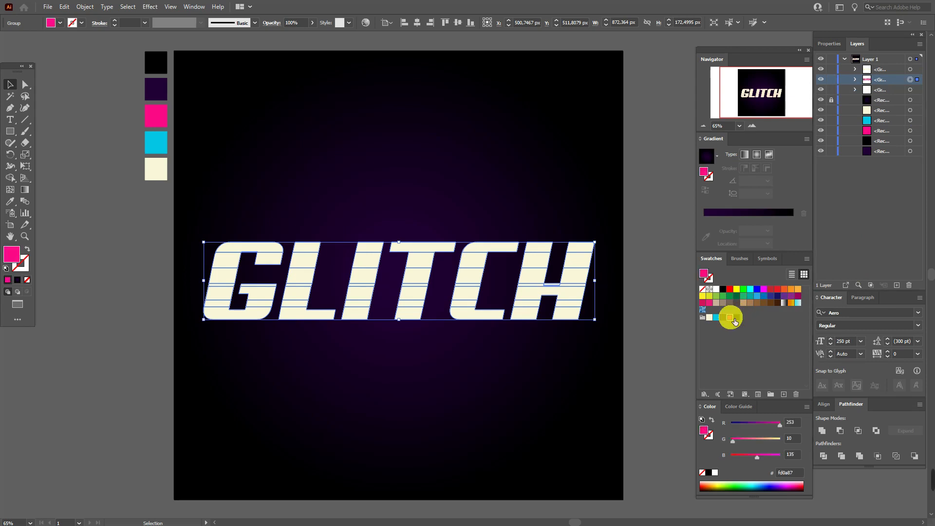
key("Right")
key("Right")
key("Right")
key("Right")
key("Right")
key("Right")
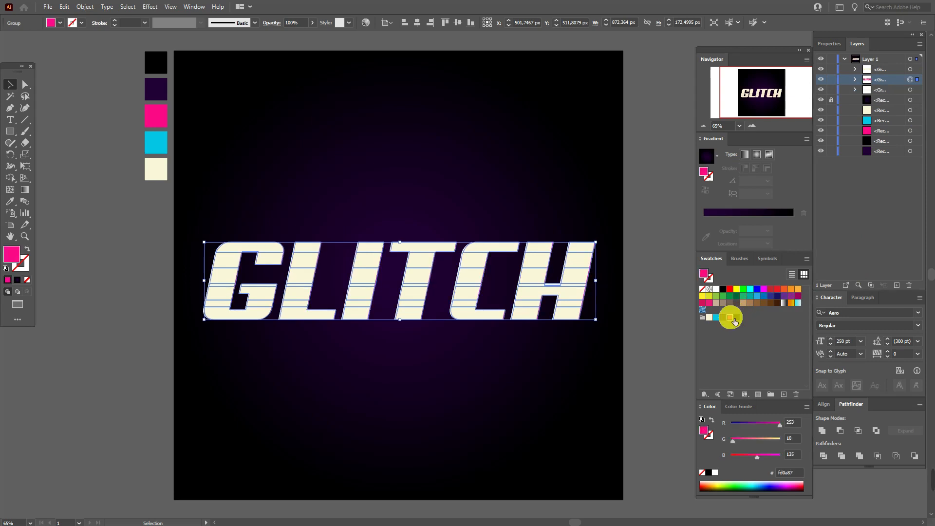
key("Right")
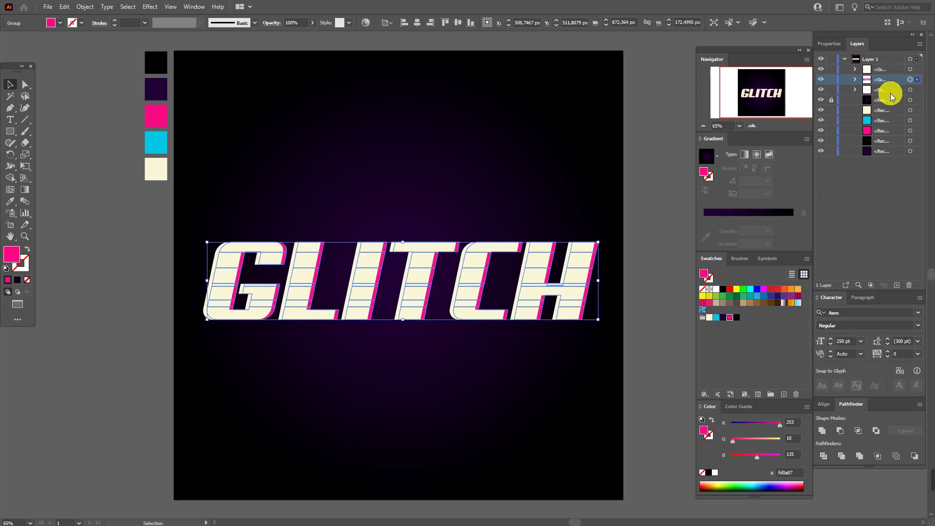
- Fill the lowest GLITCH group with the cyan 04c6e6 swatch and nudge it 8 px to the left
left_click(911, 90)
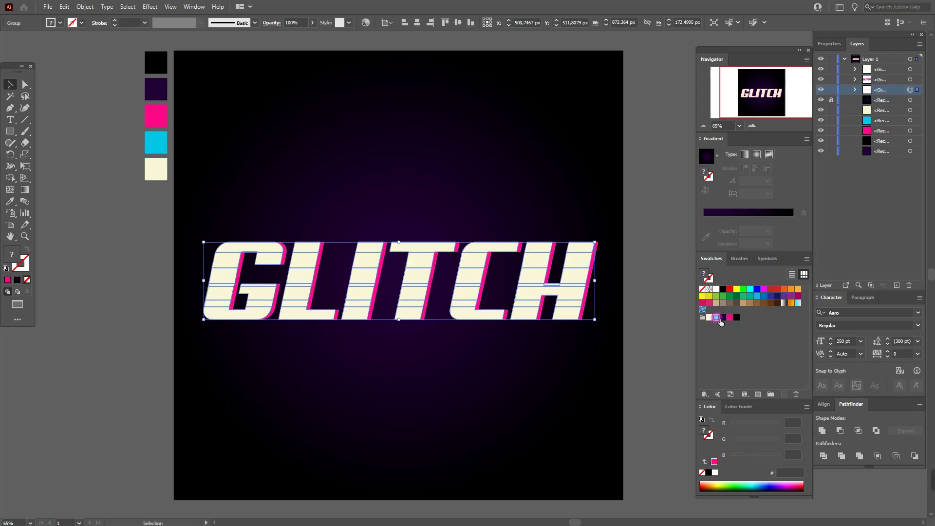
left_click(717, 318)
key("Left")
key("Left")
key("Left")
key("Left")
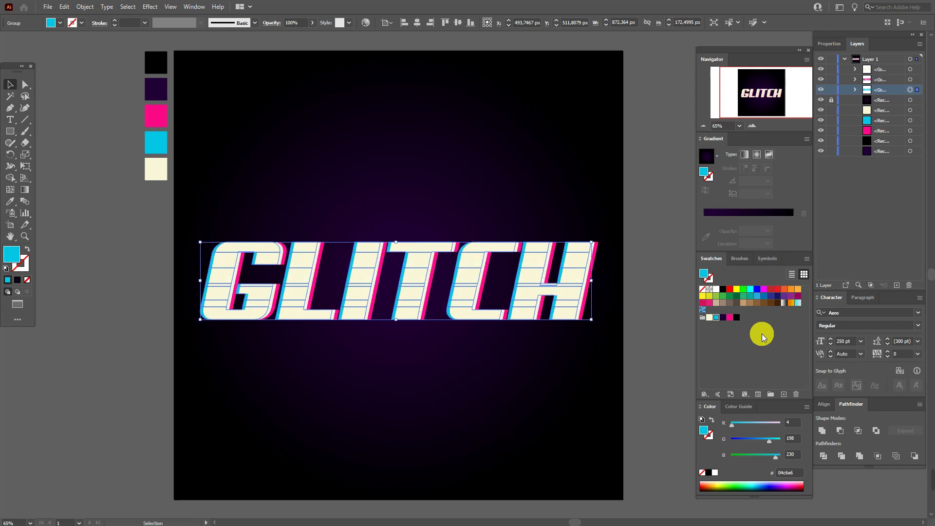
left_click(675, 313)
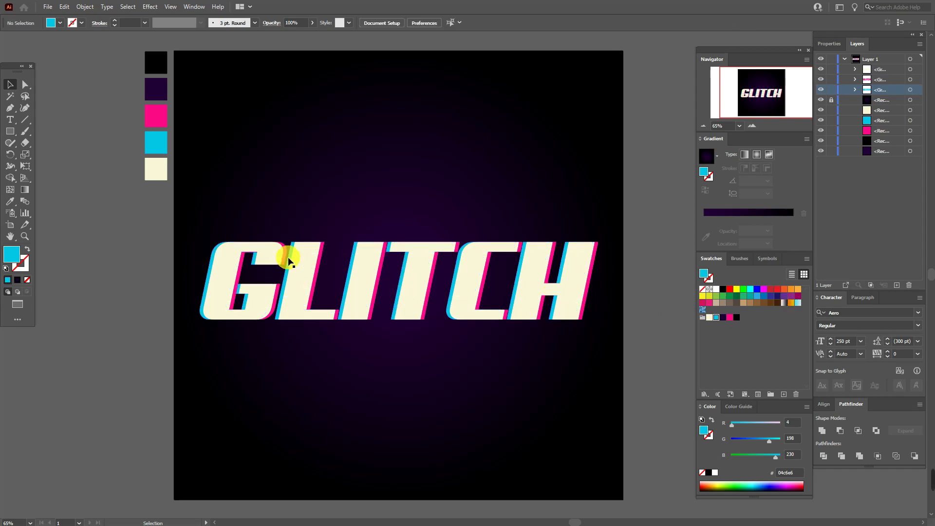
- Ungroup the cream, cyan and pink GLITCH groups into individual slice pieces
left_click(269, 256)
right_click(268, 255)
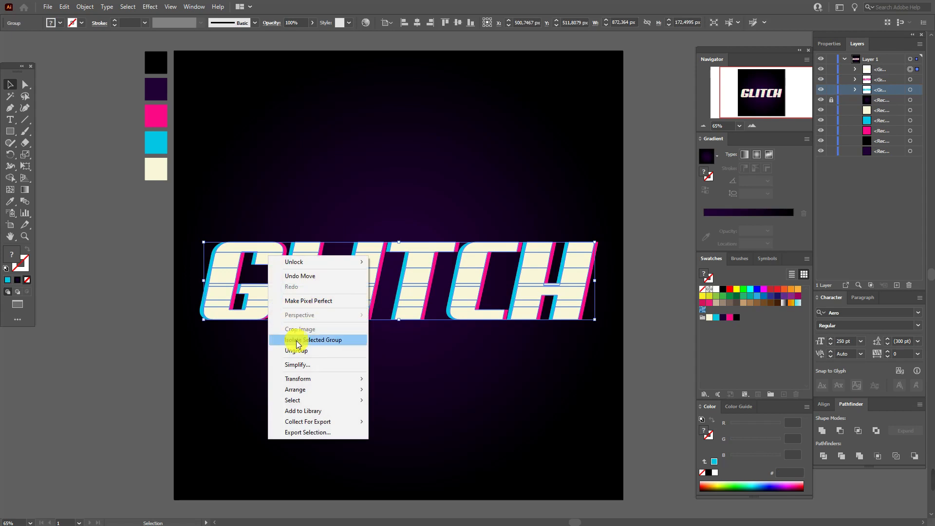
left_click(297, 350)
left_click(255, 264)
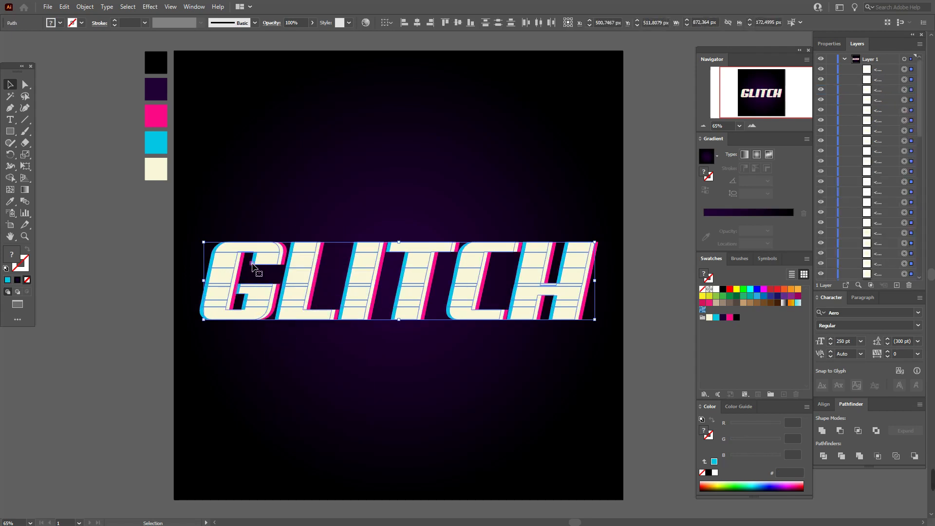
right_click(255, 266)
left_click(288, 359)
left_click(216, 277)
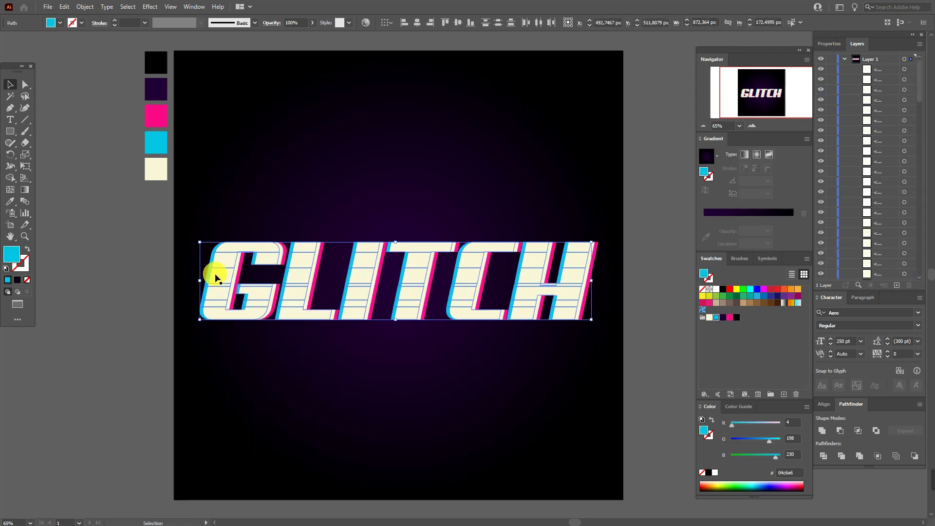
left_click(277, 311)
right_click(276, 313)
left_click(324, 408)
left_click(684, 331)
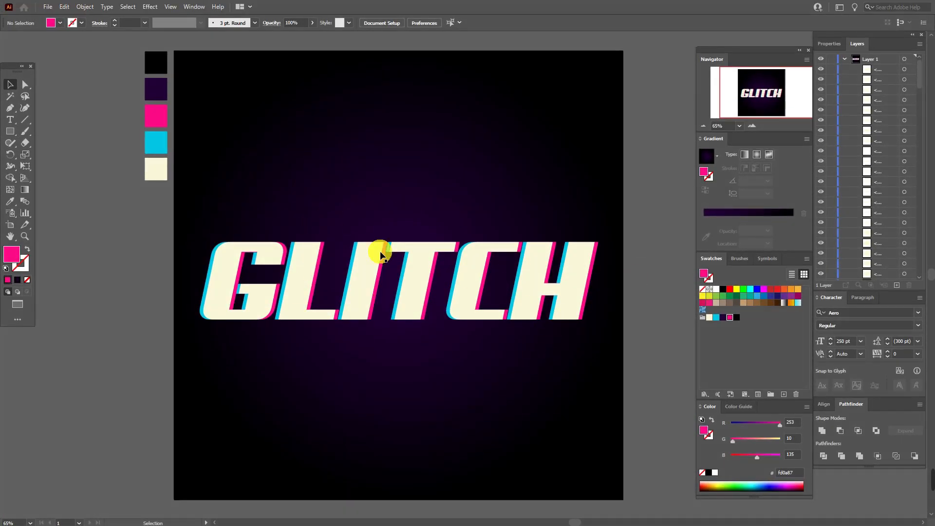
- Shift the upper slice band of all letters, including its pink and cyan copies, about 15 px to the left
left_click(227, 263)
left_click(222, 287)
left_click(222, 287)
left_click(220, 305)
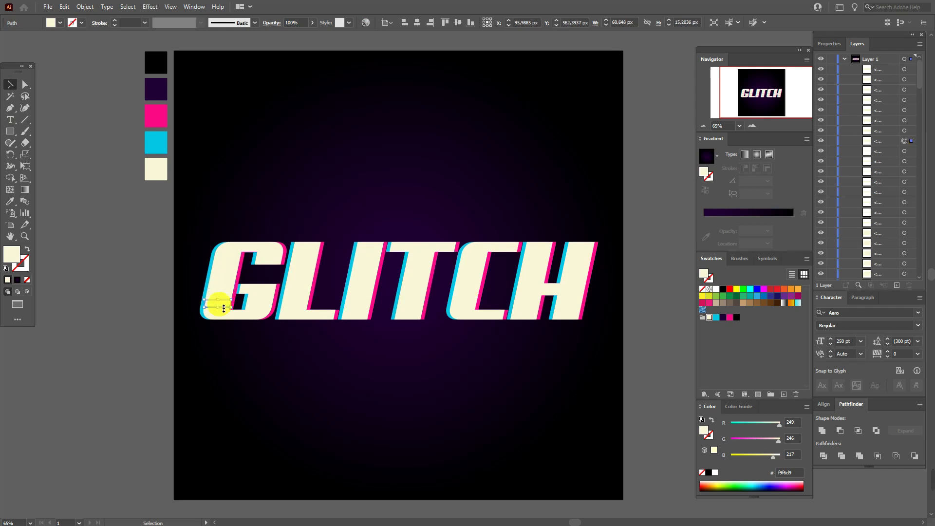
left_click(219, 264)
left_click_drag(188, 258, 621, 261)
key("Left")
key("Left")
key("Left")
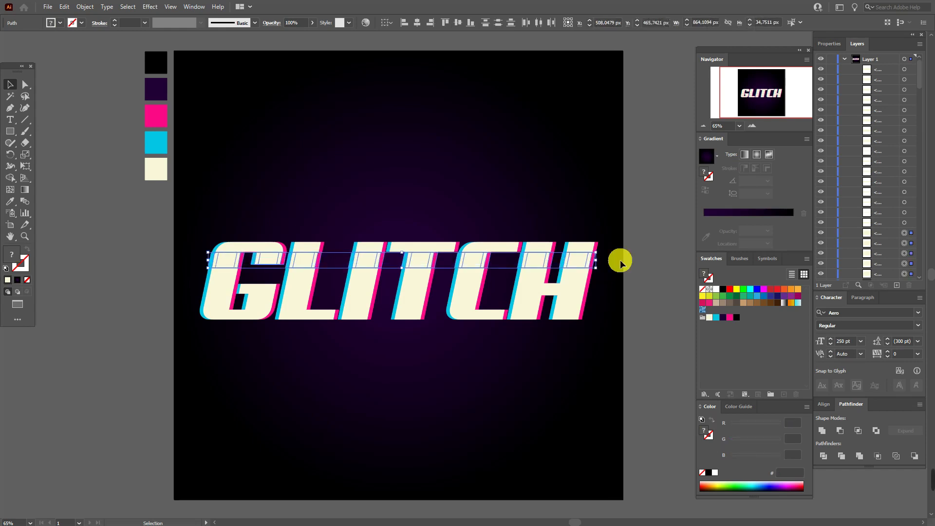
key("Left")
key("Left")
key("Left")
key("Left")
key("Left")
key("Left")
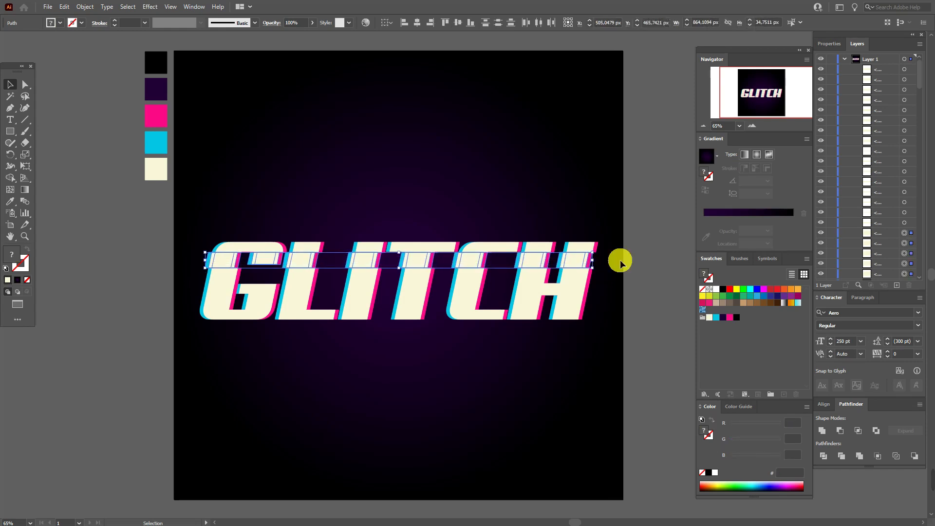
key("Left")
key("Left")
key("Left")
key("Left")
key("Left")
key("Left")
key("Left")
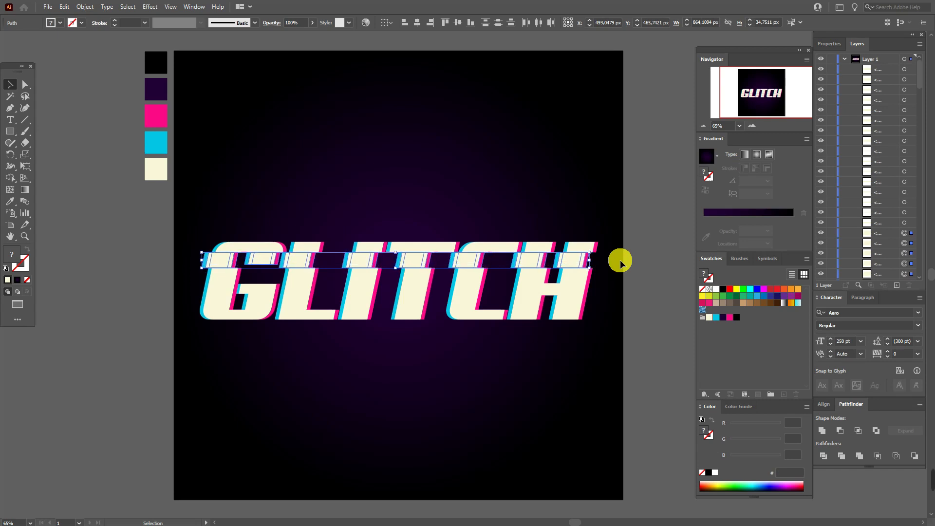
- Shift the thin middle slice band of all letters, in all three colours, about 14 px to the right
left_click(217, 291)
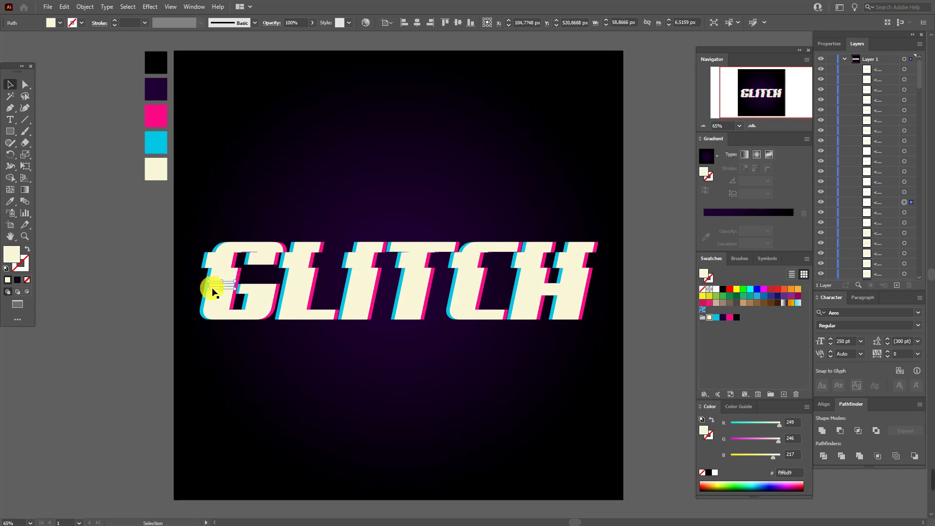
left_click_drag(200, 285, 618, 284)
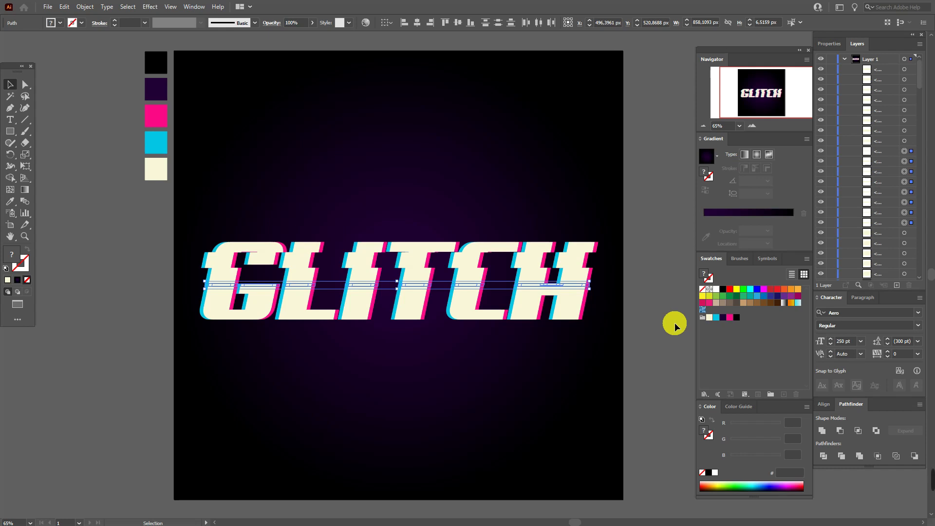
key("Right")
key("Right")
key("Right")
key("Right")
key("Right")
key("Right")
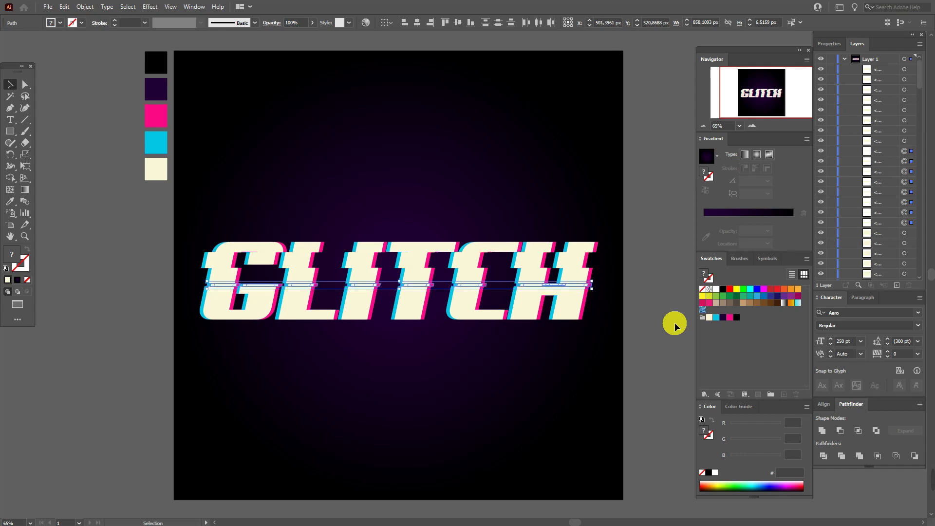
key("Right")
key("Right")
key("Right")
key("Right")
key("Right")
key("Right")
key("Right")
key("Right")
key("Right")
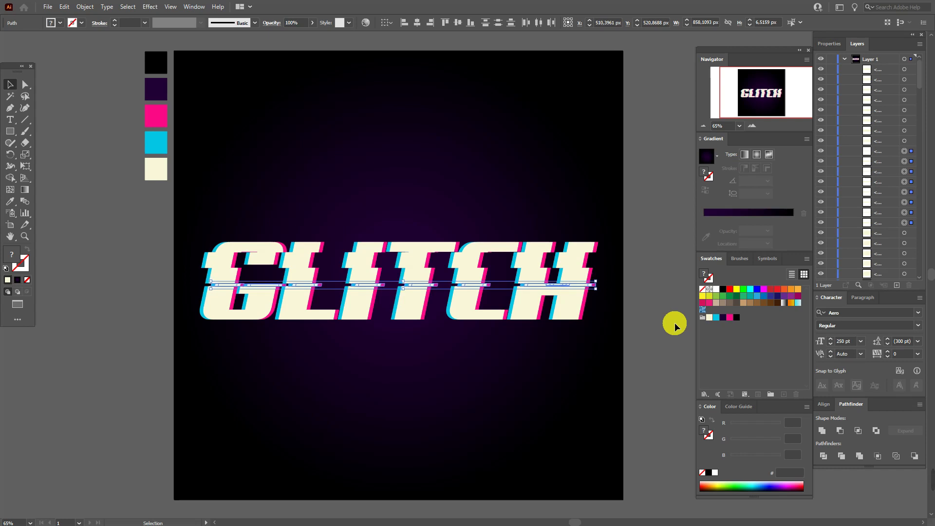
left_click(257, 328)
- Shift the lower slice band of all letters, in all three colours, about 12 px to the left
left_click(218, 308)
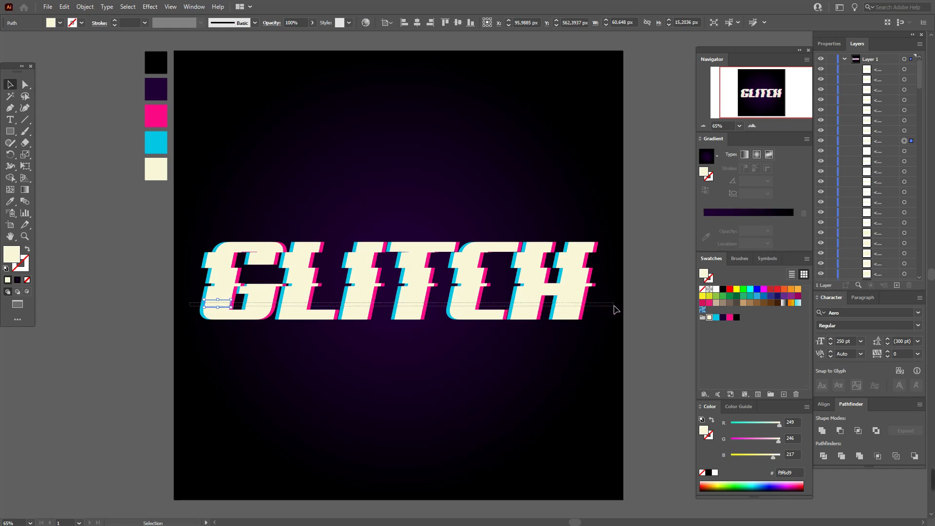
left_click_drag(615, 307, 615, 307)
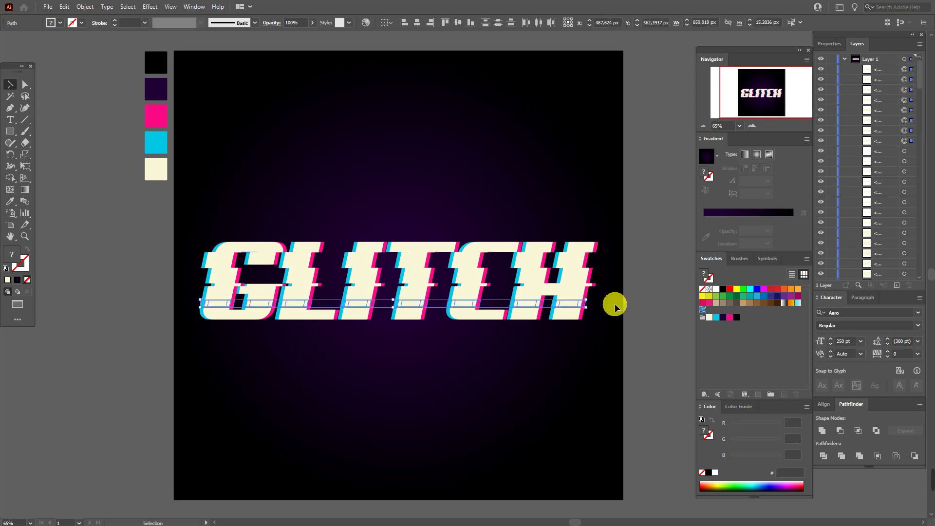
key("Left")
key("Left")
key("Left")
key("Left")
key("Left")
key("Left")
key("Left")
key("Left")
key("Left")
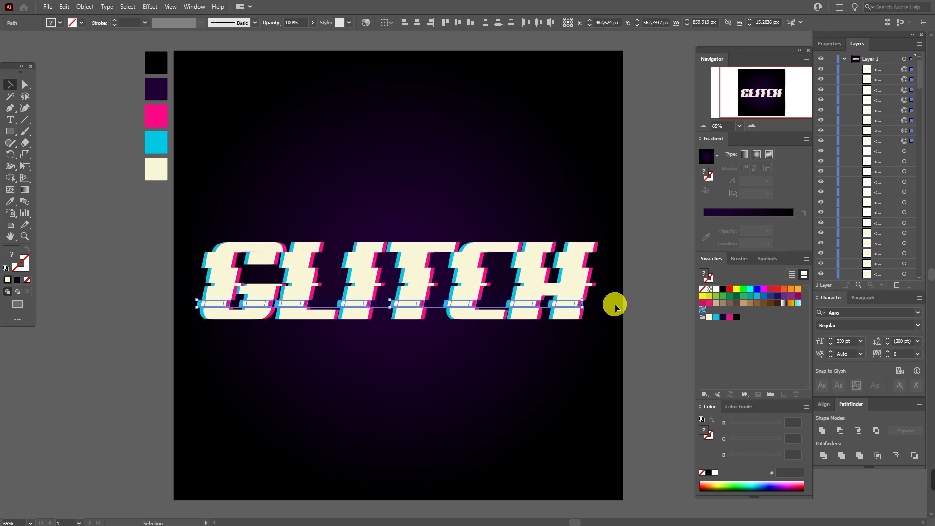
key("Left")
key("Left")
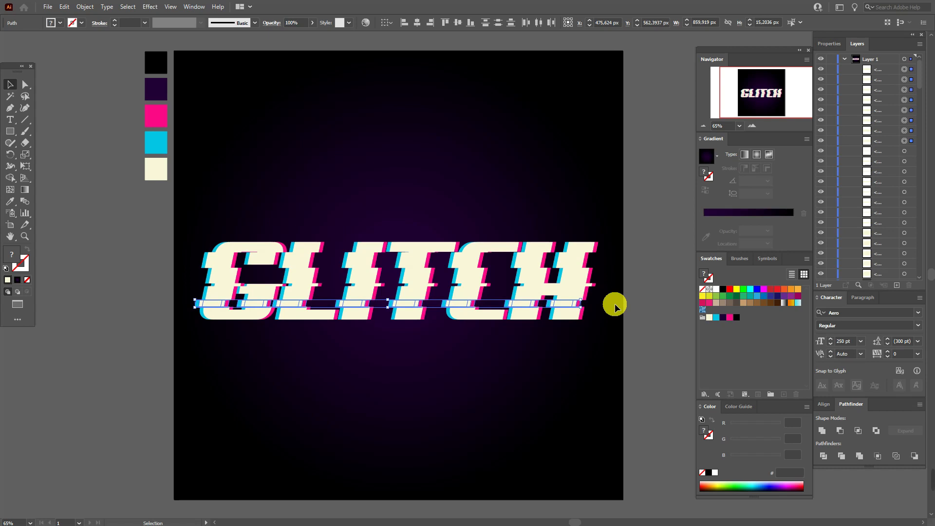
left_click(615, 303)
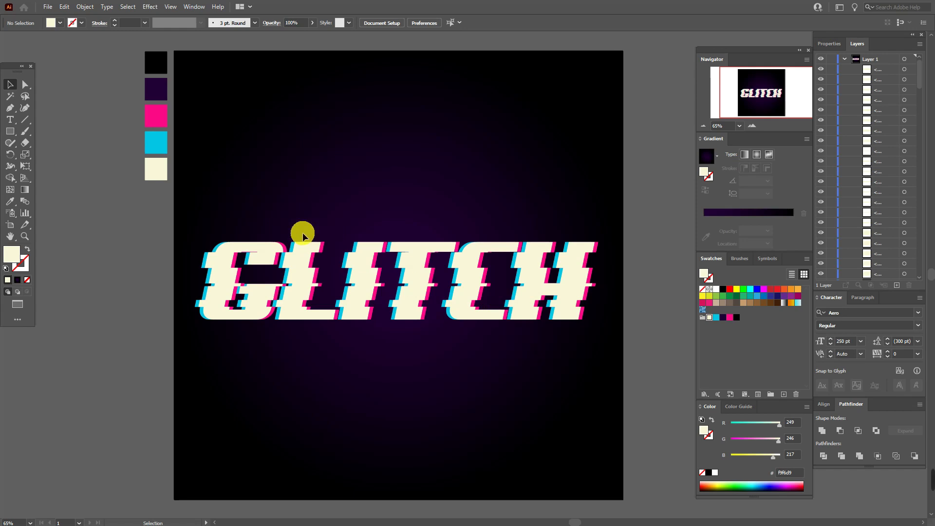
- Scale the whole GLITCH artwork down slightly about its centre
left_click_drag(210, 205, 617, 361)
left_click_drag(401, 245, 412, 265)
left_click(643, 279)
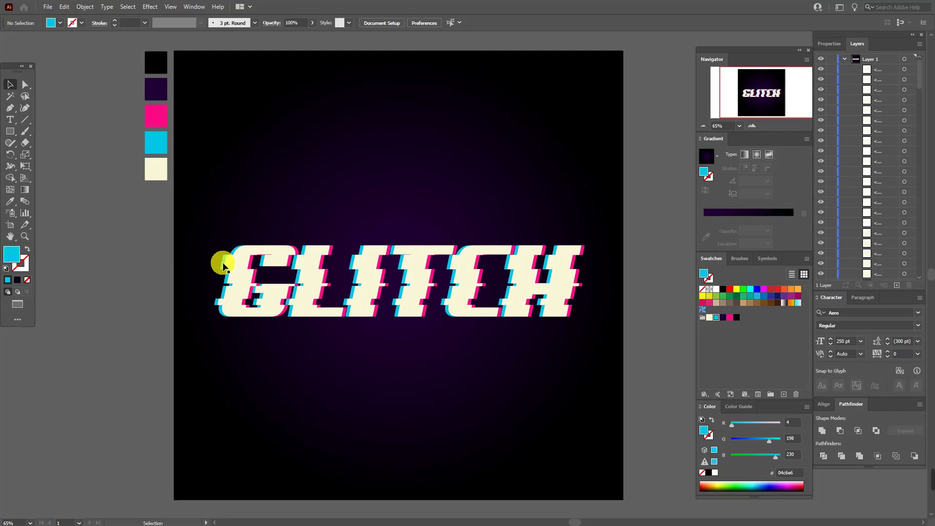
- Extend the cyan piece of the G's upper slice to the left and fill it with a linear gradient from black to cyan
left_click(223, 260)
key("a")
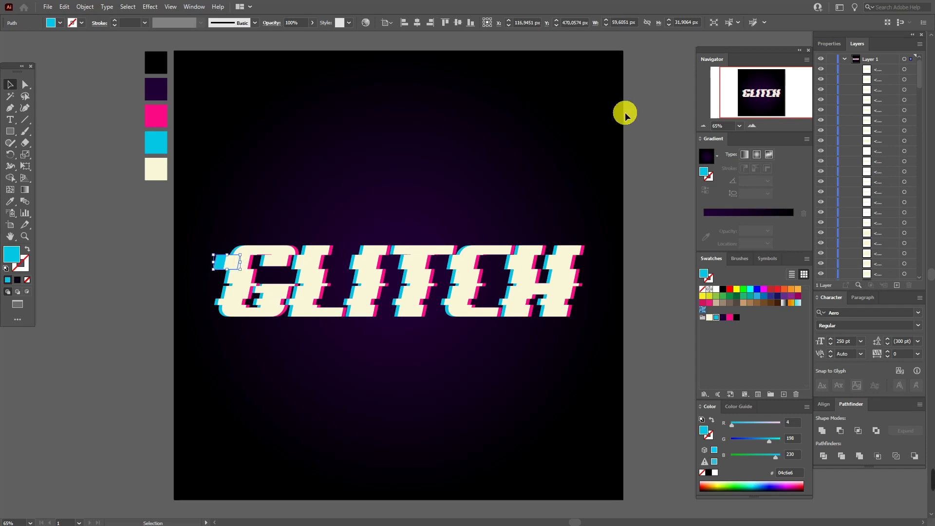
left_click(748, 155)
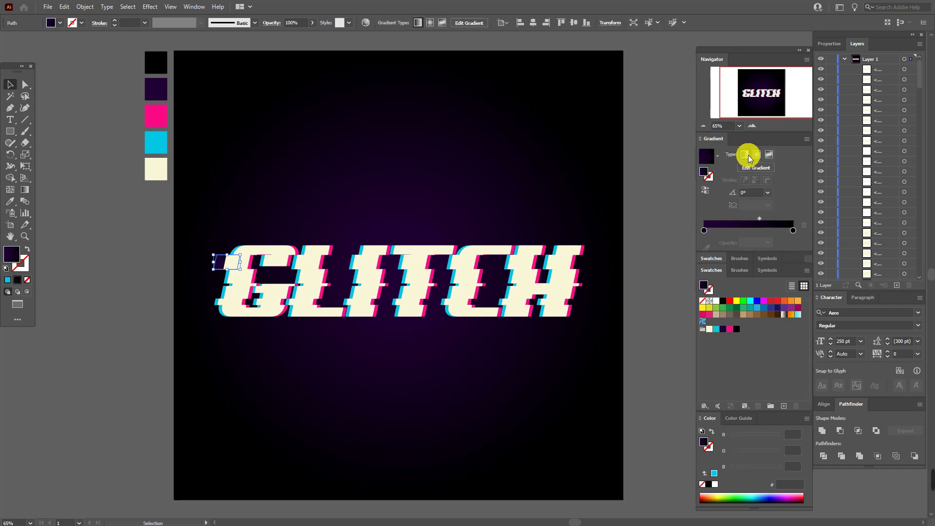
left_click(703, 232)
left_click_drag(716, 329, 704, 231)
left_click(799, 223)
left_click_drag(724, 302, 747, 226)
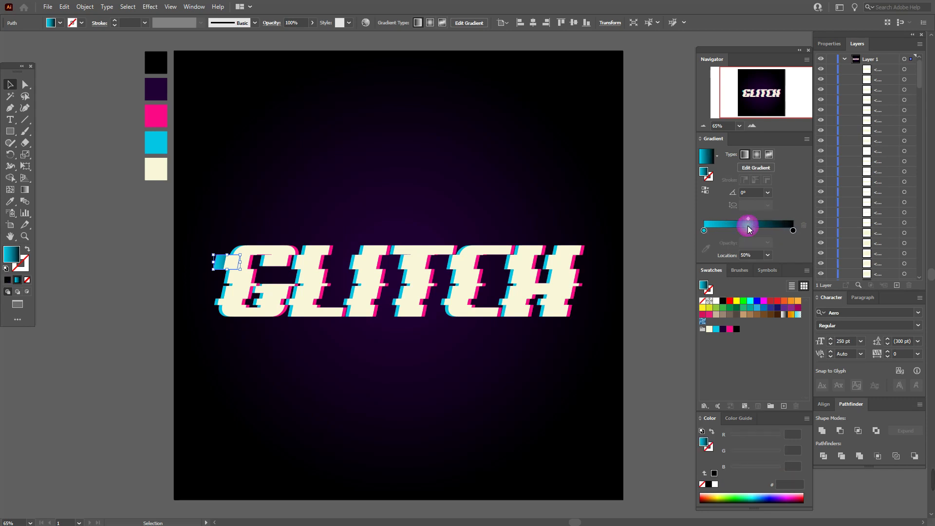
left_click(706, 191)
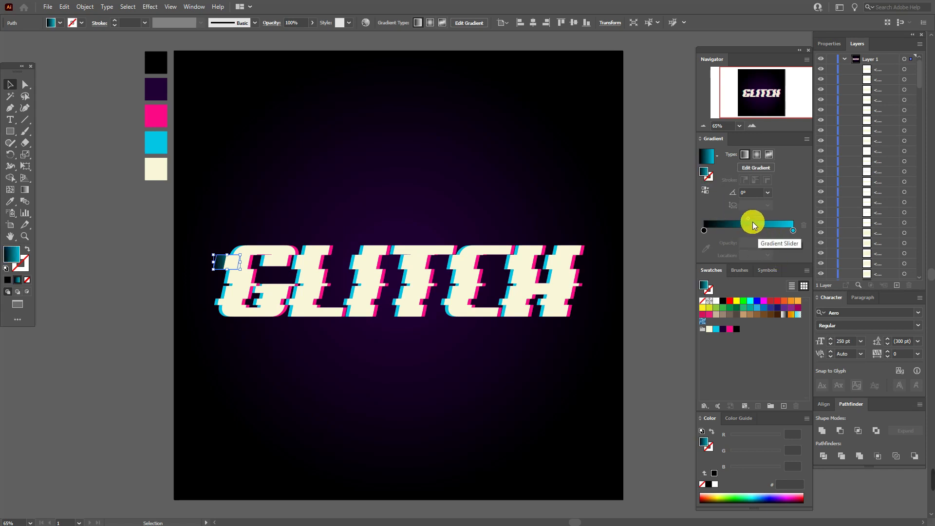
- Set the blending mode of the black-to-cyan gradient piece beside the G to Screen
left_click(833, 42)
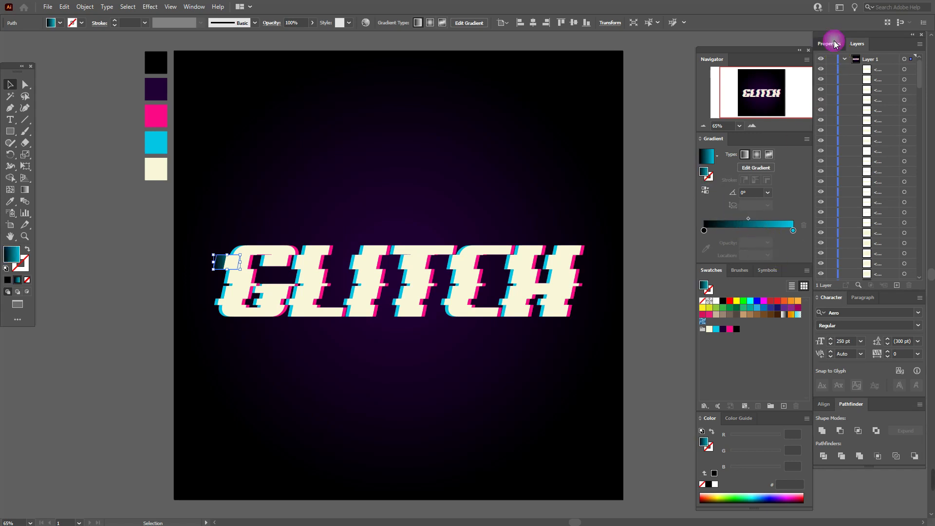
left_click(841, 179)
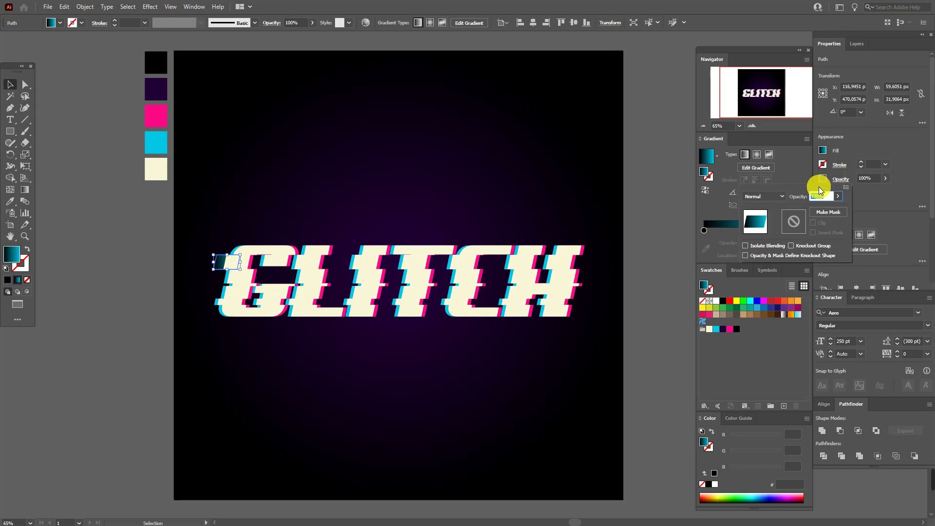
left_click(767, 195)
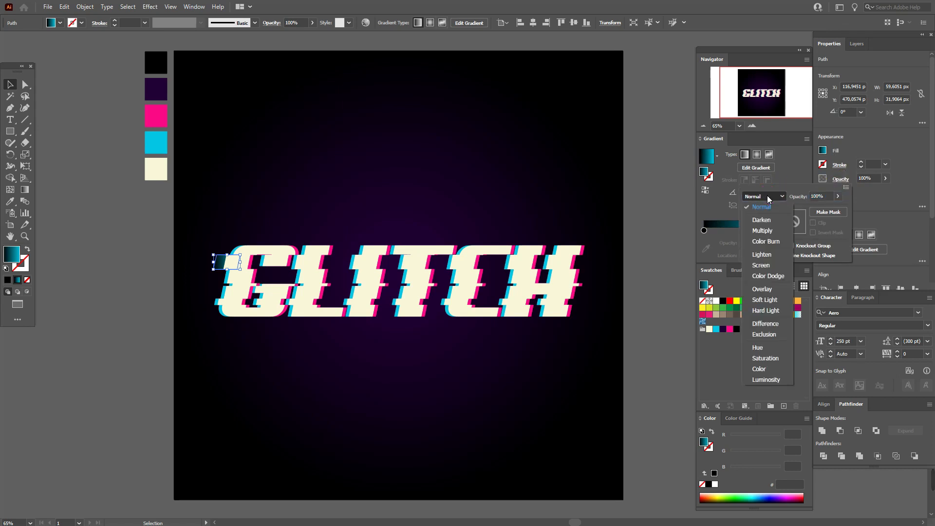
left_click(774, 261)
left_click(718, 225)
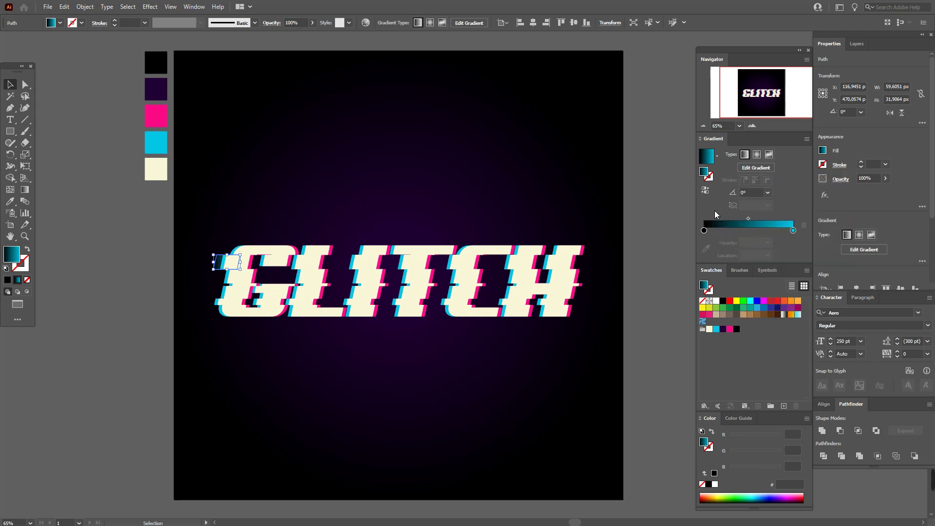
- Move the cyan gradient piece 16 px to the left so it sticks out from the G
key("Left")
key("Left")
key("Left")
key("Left")
key("Left")
key("Left")
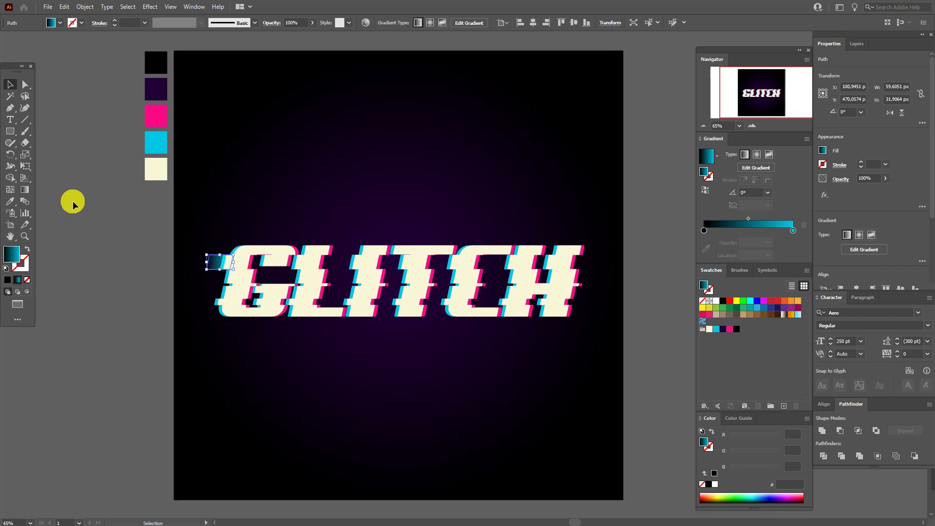
left_click(126, 202)
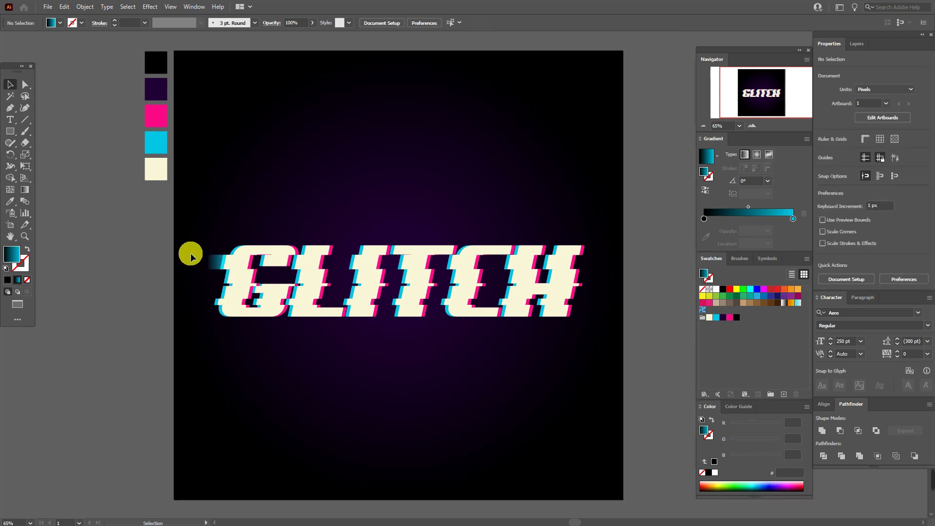
- Try gradient midpoint positions of about 62% and 47% on the cyan trail beside the G
left_click(212, 263)
left_click_drag(752, 219, 759, 219)
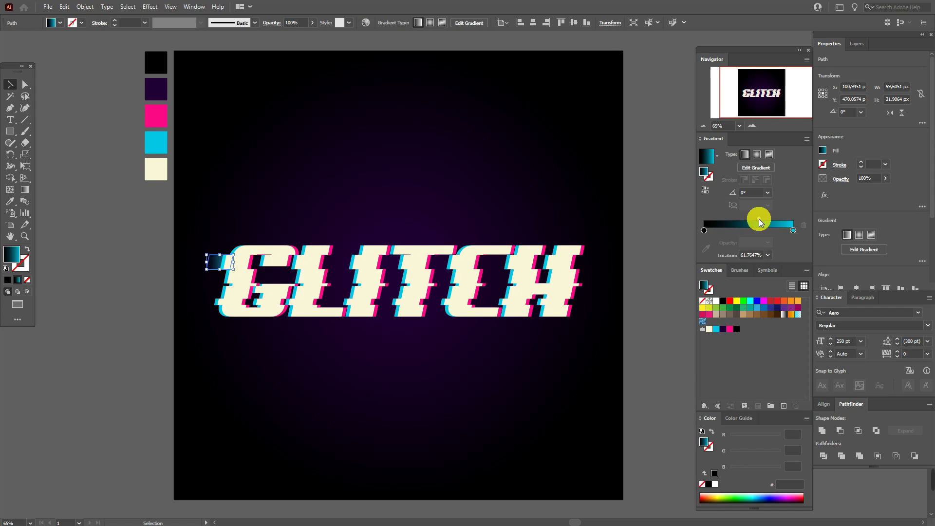
left_click(668, 233)
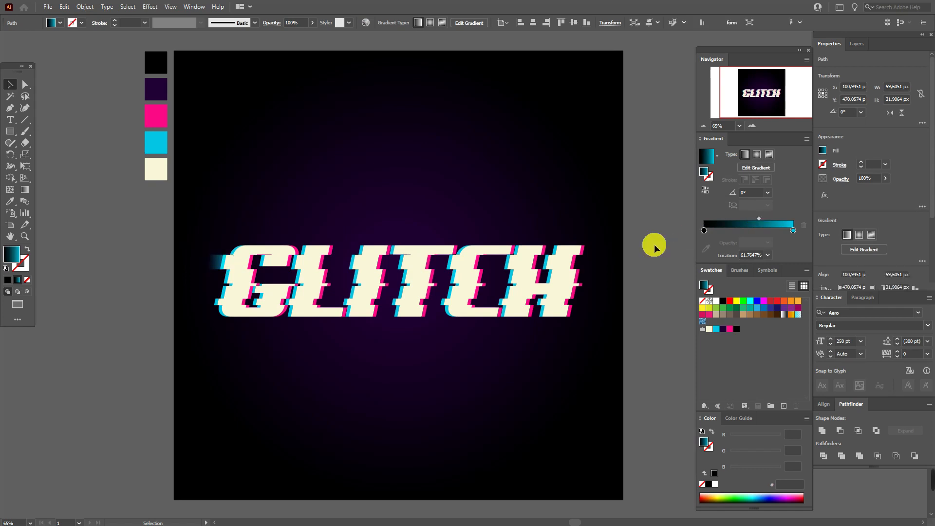
left_click(218, 270)
left_click_drag(758, 219, 746, 224)
left_click(407, 324)
- Extend the G's cyan trail to the left to about 83 px wide and set its gradient midpoint to about 62%
left_click(219, 267)
left_click_drag(206, 263, 201, 269)
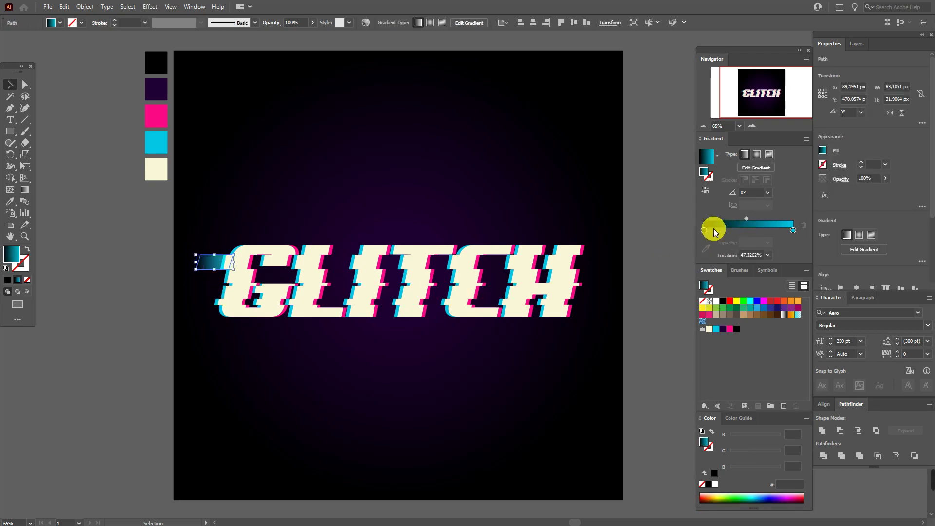
left_click_drag(746, 218, 755, 220)
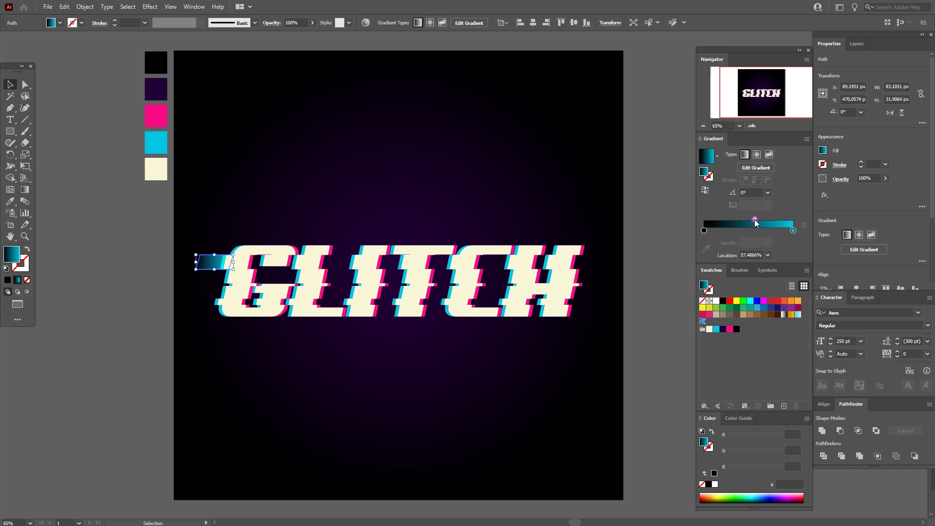
left_click_drag(756, 218, 760, 218)
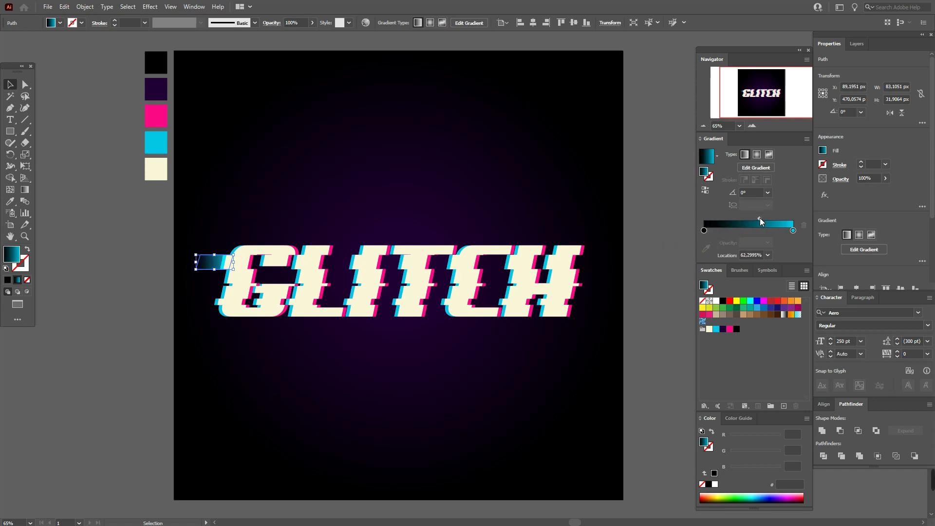
left_click(678, 261)
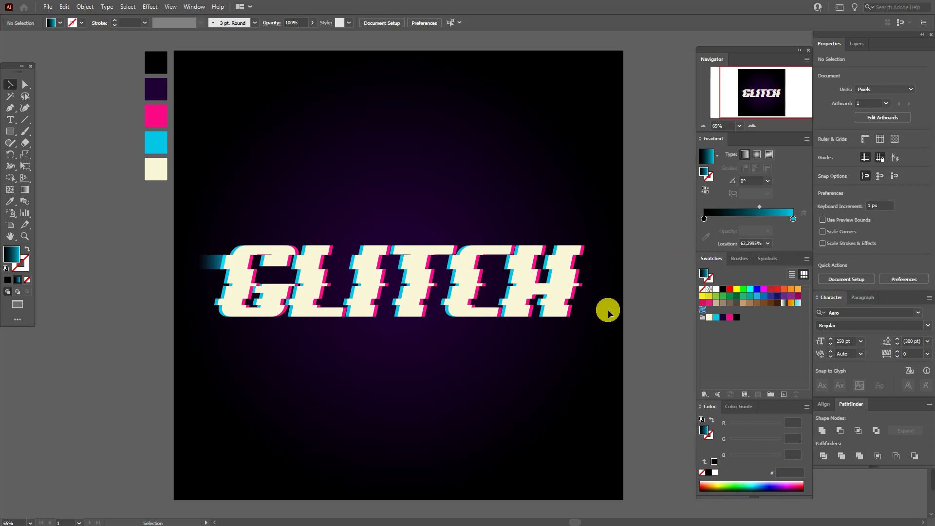
- Paste a copy of the pink piece of the H's lower right foot in place, send it backward and move it 24 px right
left_click(571, 316)
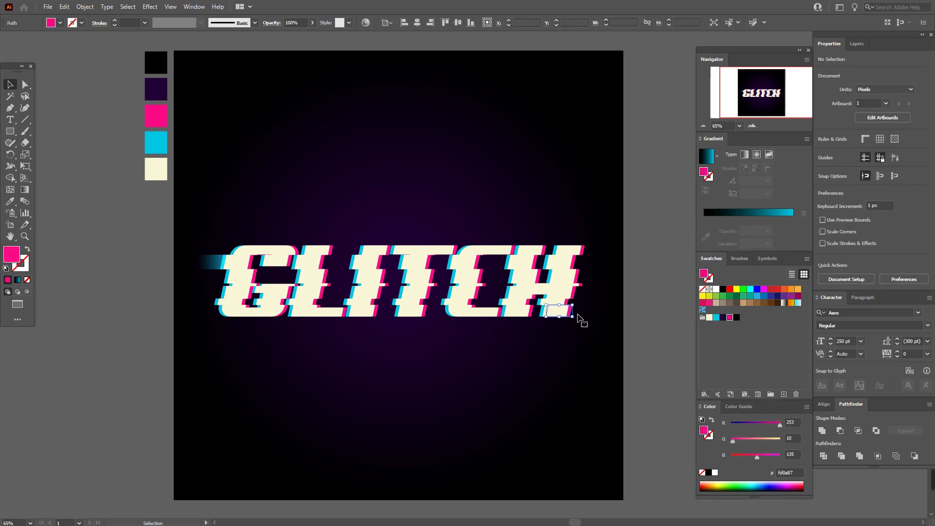
key("a")
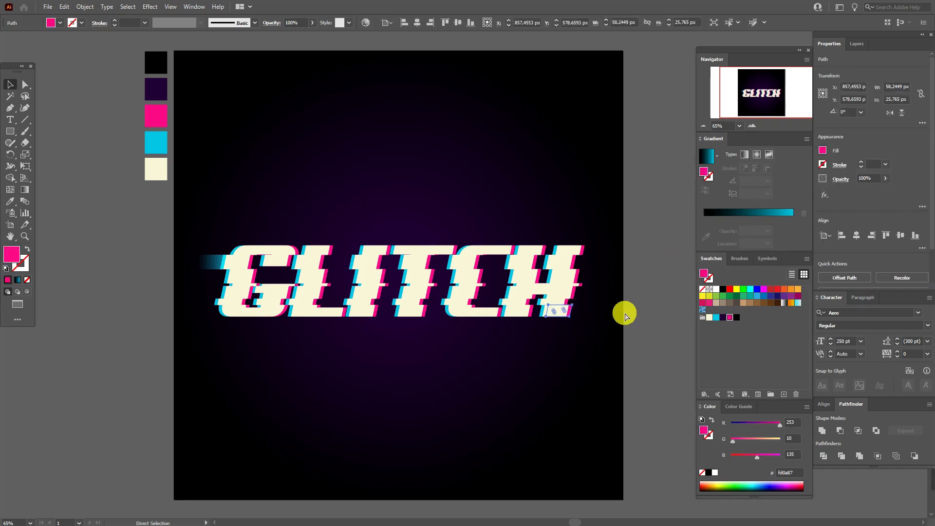
key("v")
right_click(580, 321)
mouse_move(642, 272)
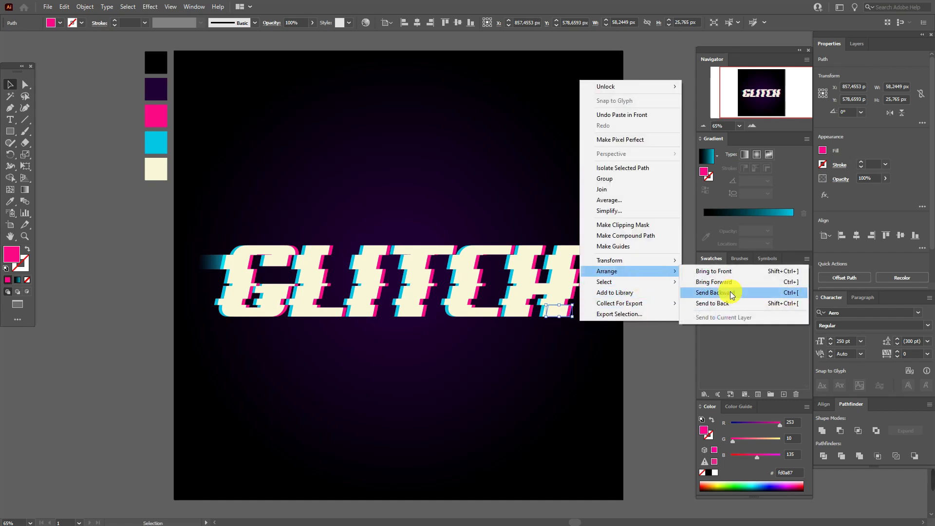
left_click(729, 293)
key("Right")
key("Right")
key("Right")
key("Right")
key("Right")
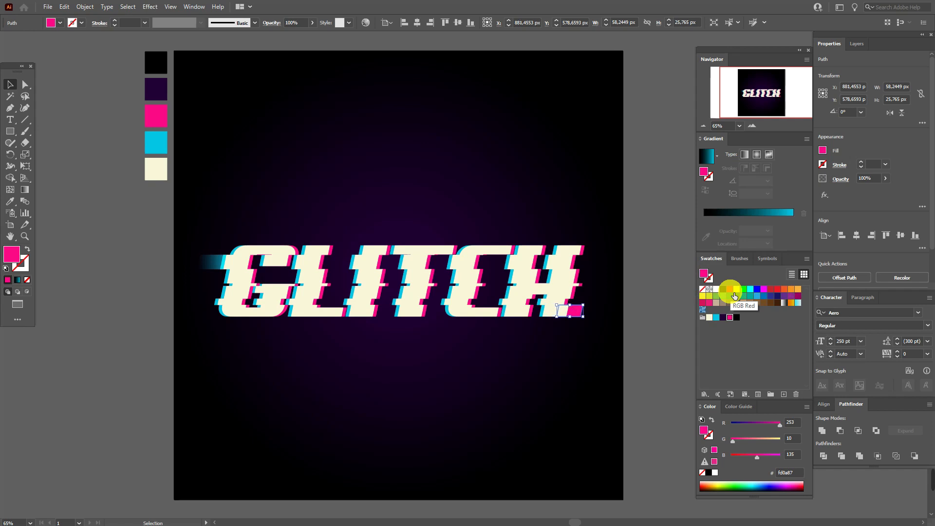
- Fill the pink H piece with a linear gradient from pink to black, with its midpoint at about 61%
left_click(708, 155)
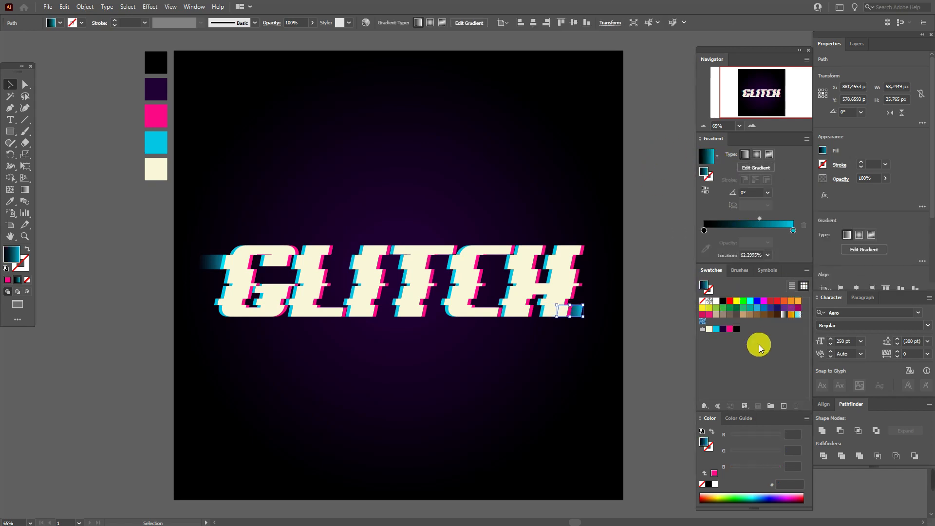
left_click_drag(732, 333, 794, 230)
left_click(707, 192)
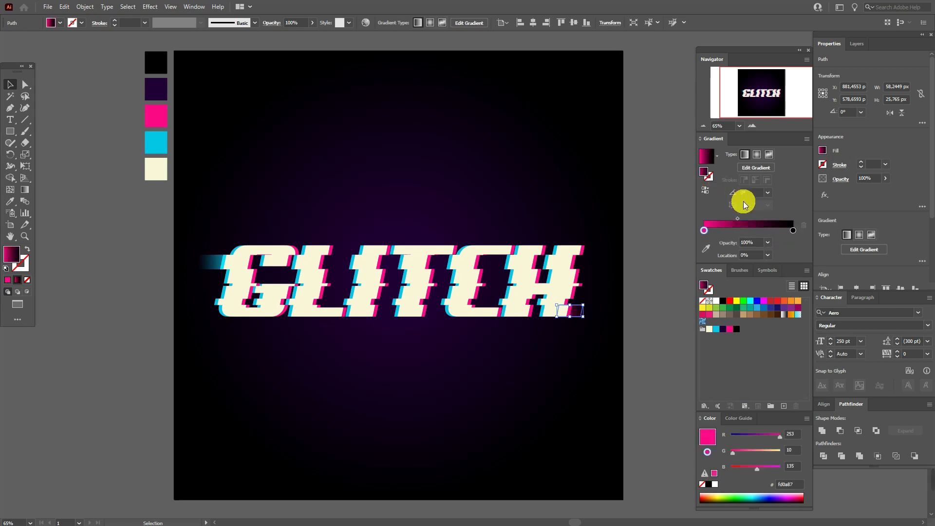
left_click_drag(739, 218, 760, 221)
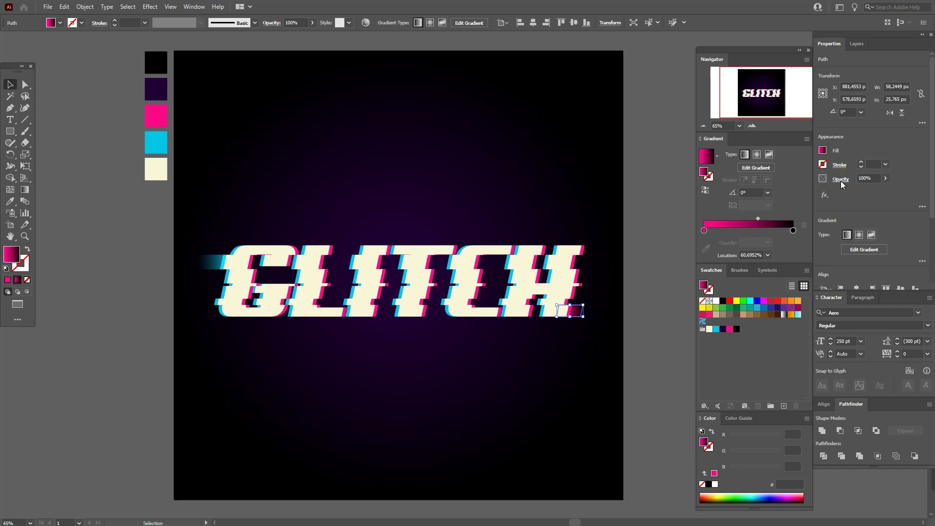
- Set the blending mode of the pink-to-black gradient piece at the H's foot to Screen
left_click(841, 180)
left_click(770, 200)
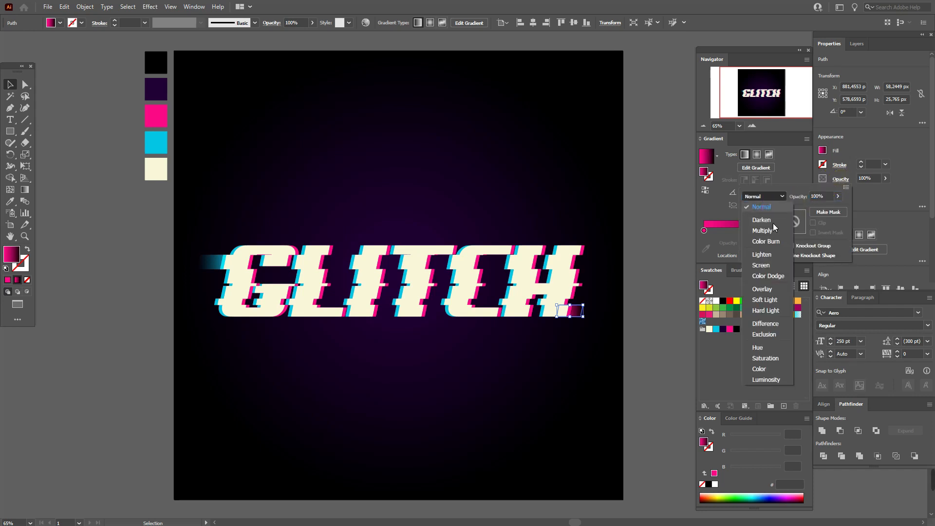
left_click(768, 264)
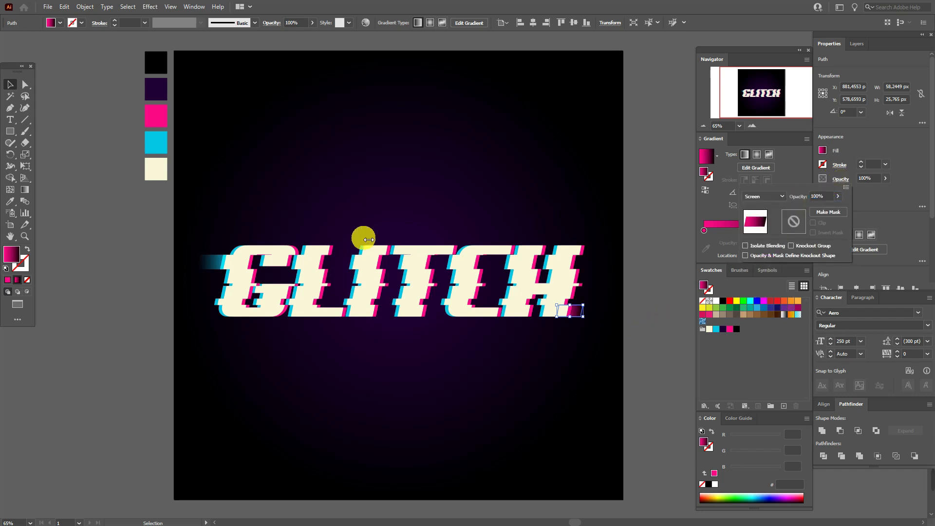
left_click(77, 170)
left_click(77, 170)
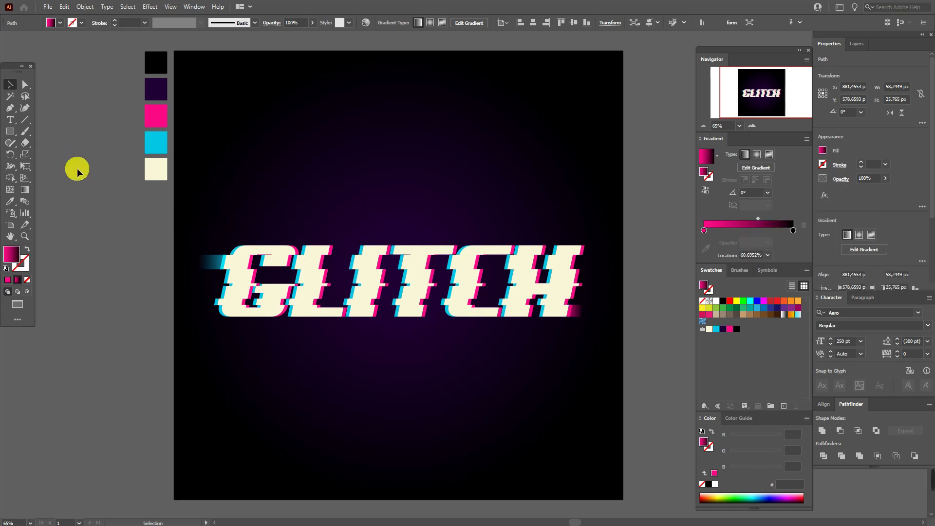
- Move the H's pink trail another 10 px to the right and set its gradient midpoint to about 47%
left_click(578, 313)
key("Right")
key("Right")
key("Right")
left_click_drag(758, 219, 747, 220)
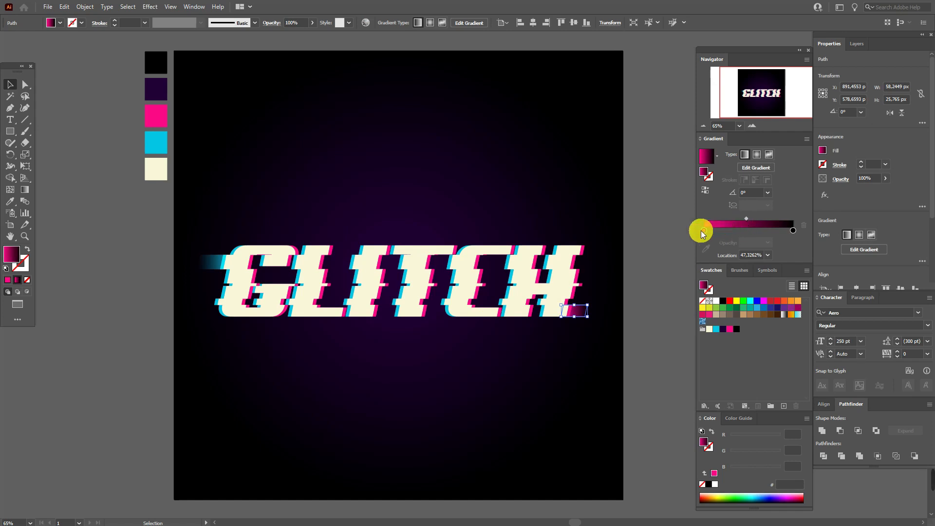
left_click(665, 245)
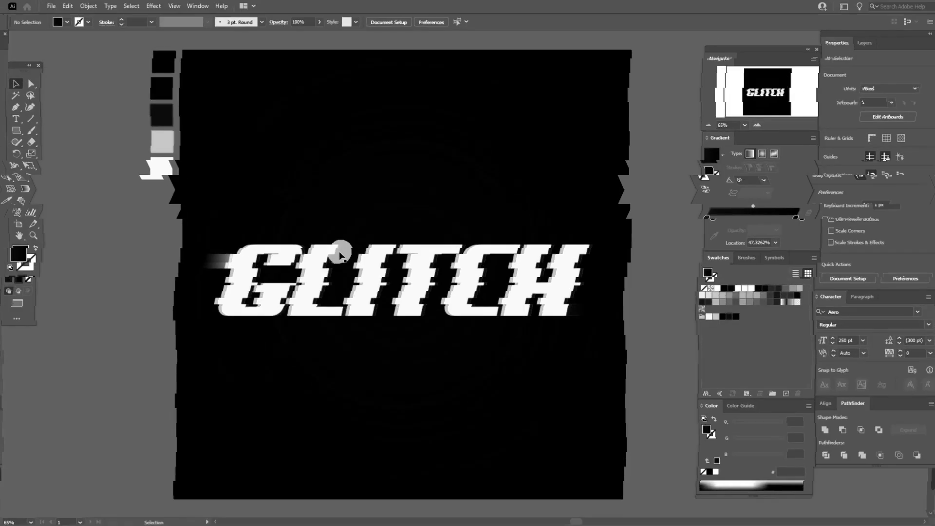
- Copy the pink gradient onto the pink piece of the L's top slice and the cyan gradient onto the I's shifted lower cyan piece
left_click(335, 249)
key("i")
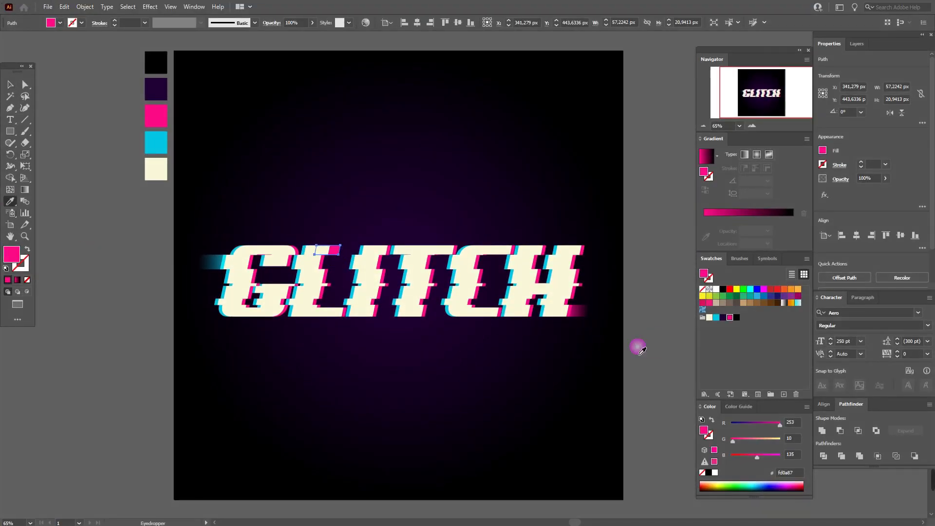
left_click(10, 84)
left_click(355, 295)
left_click_drag(355, 296, 342, 296)
key("i")
left_click(210, 265)
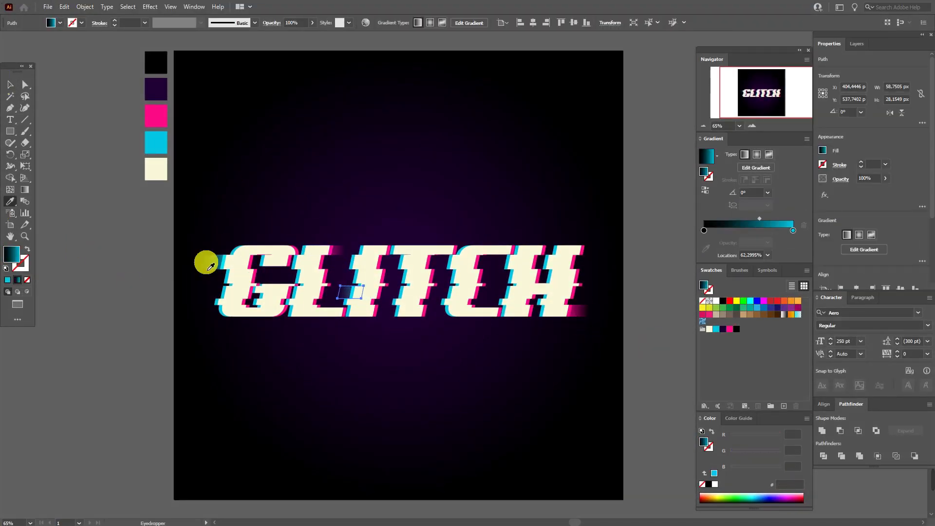
- Copy the pink gradient from the L's trail onto the pink piece of the C's middle slice
left_click(484, 279, "ctrl")
right_click(497, 284)
left_click(621, 247)
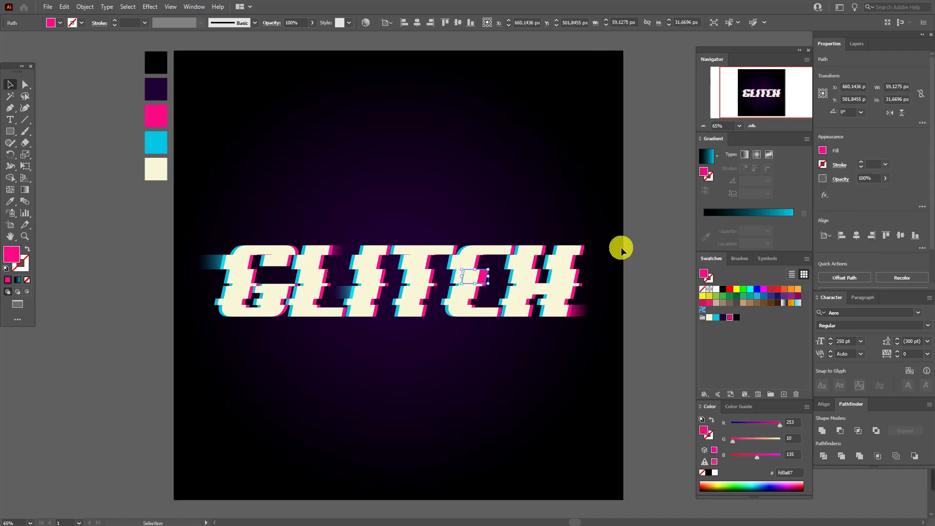
key("i")
left_click(341, 250)
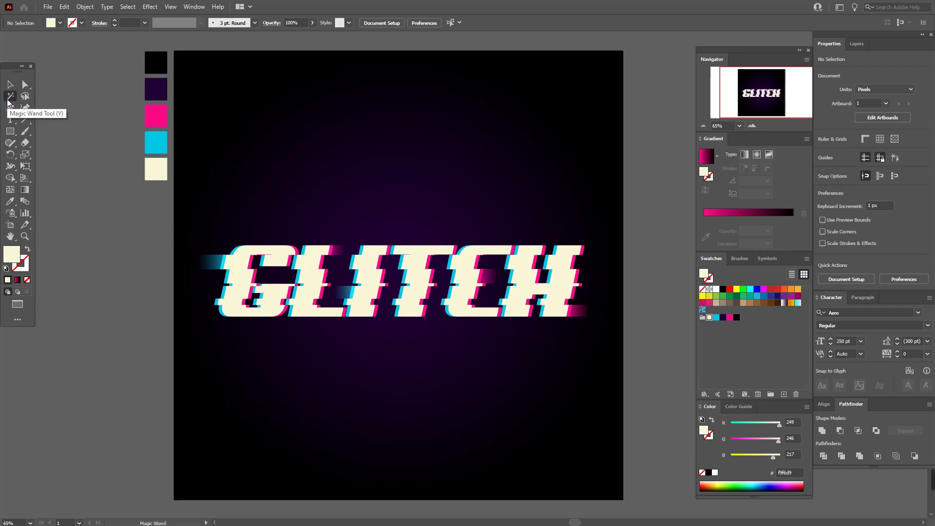
- Select all cream letter slices by fill colour with the Magic Wand, exclude the cream palette swatch, and group them
double_click(9, 98)
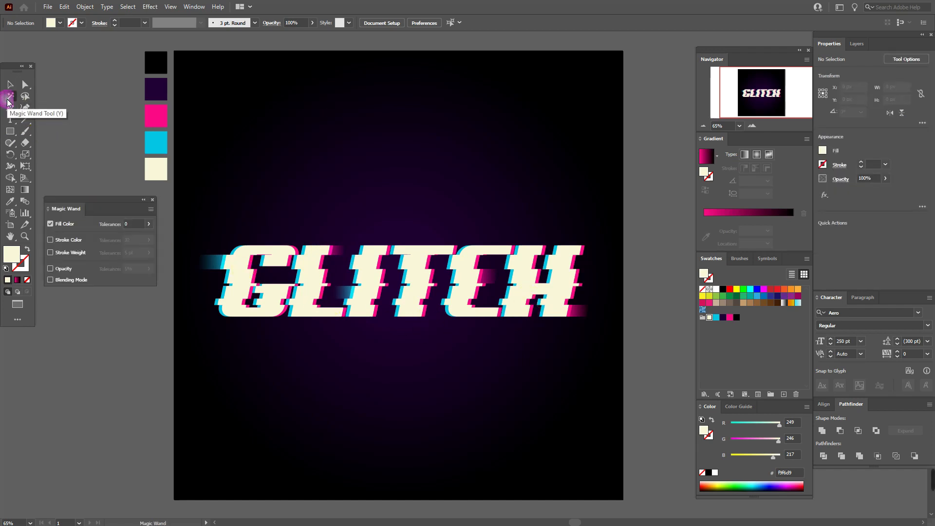
left_click(153, 202)
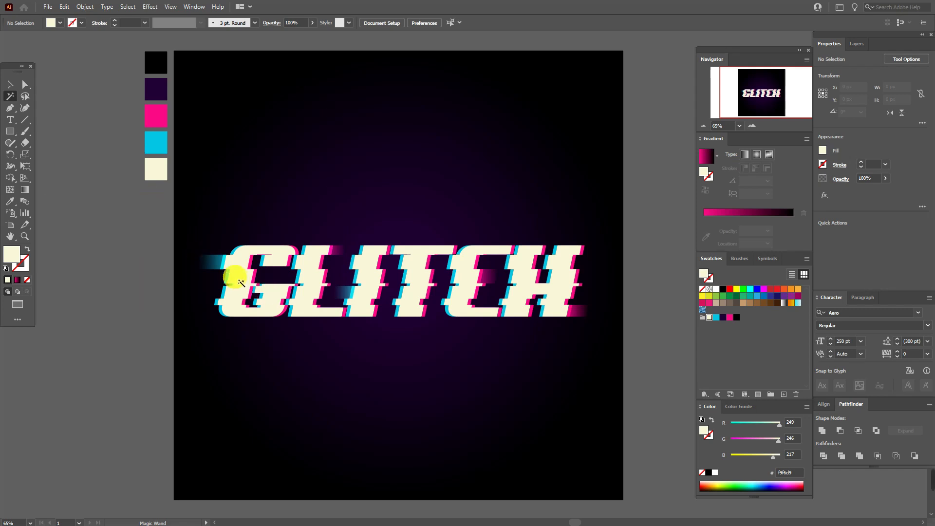
left_click(240, 283)
left_click(9, 84)
left_click(149, 175, "shift")
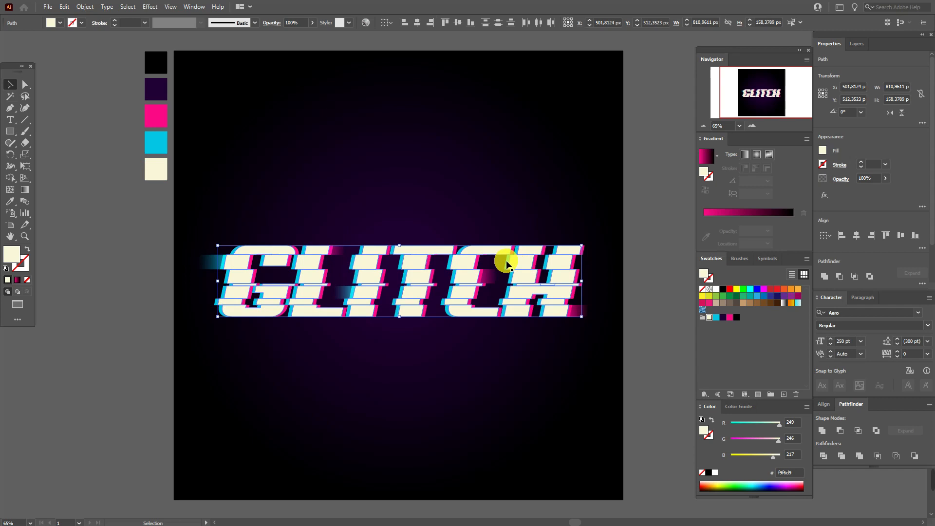
key("ctrl+g")
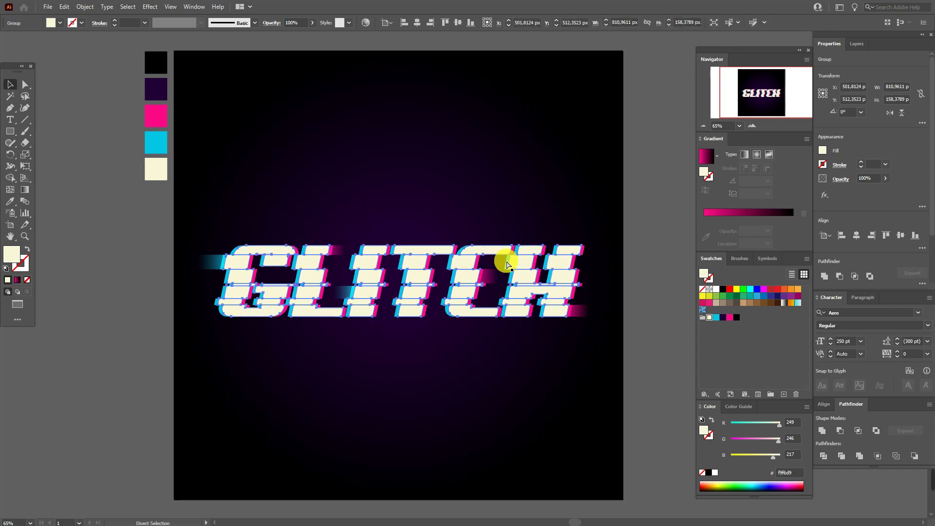
- Unite the slices of a duplicate of the cream lettering group and move the duplicate over the original lettering
left_click_drag(506, 264, 480, 377)
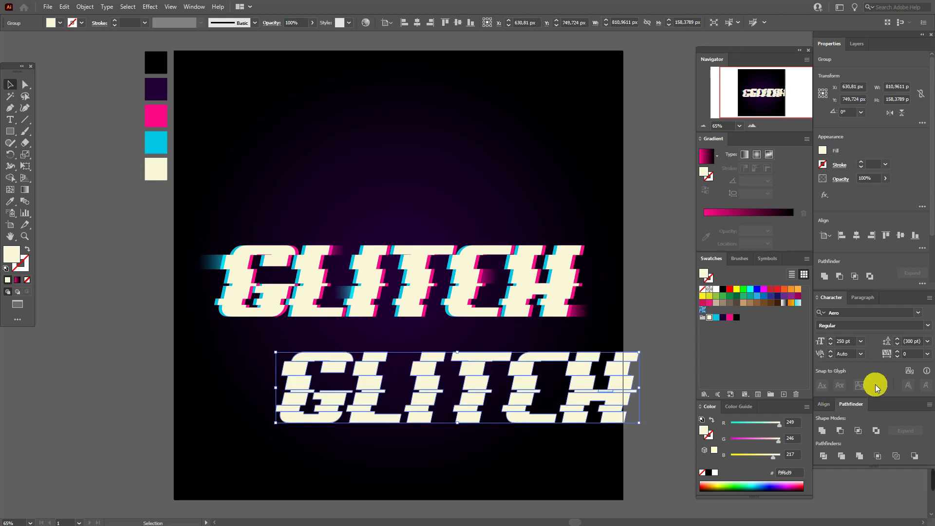
left_click(824, 431)
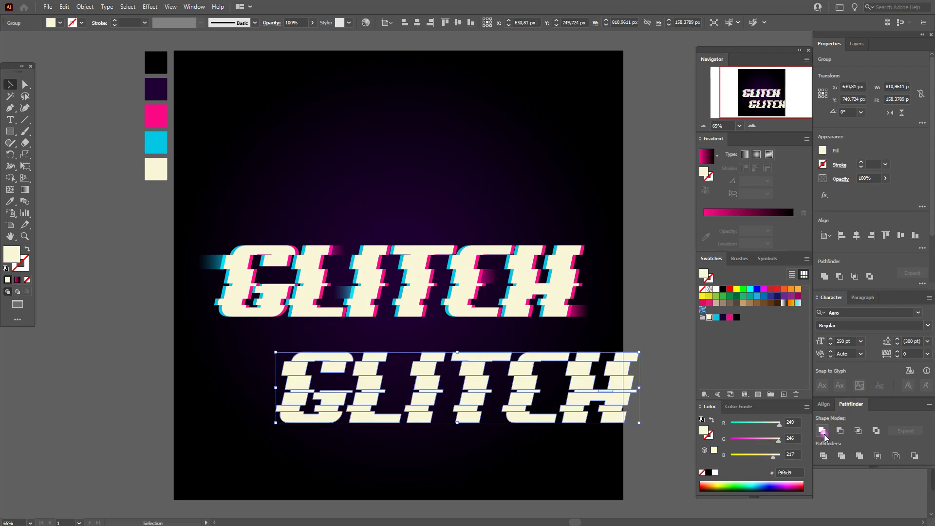
left_click_drag(585, 402, 537, 317)
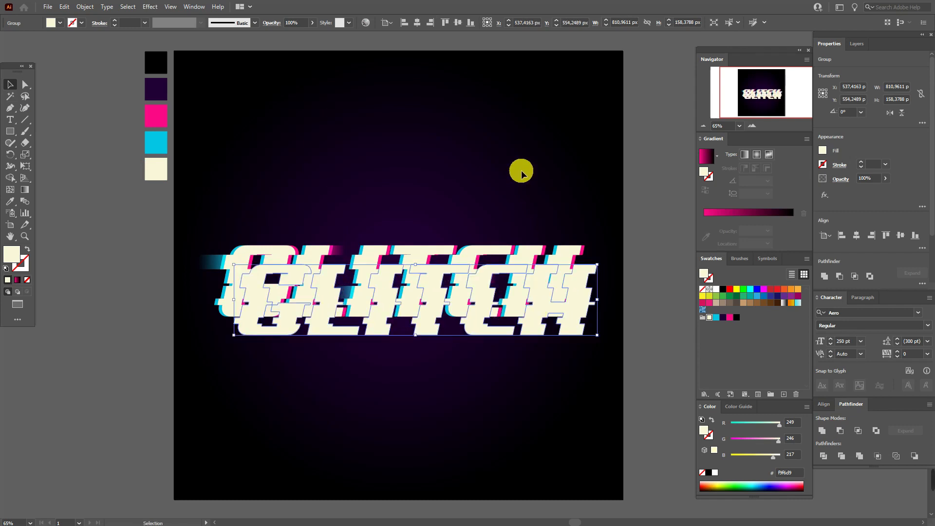
- Unlock the gradient background and send it to the back together with the united duplicate lettering
left_click(858, 44)
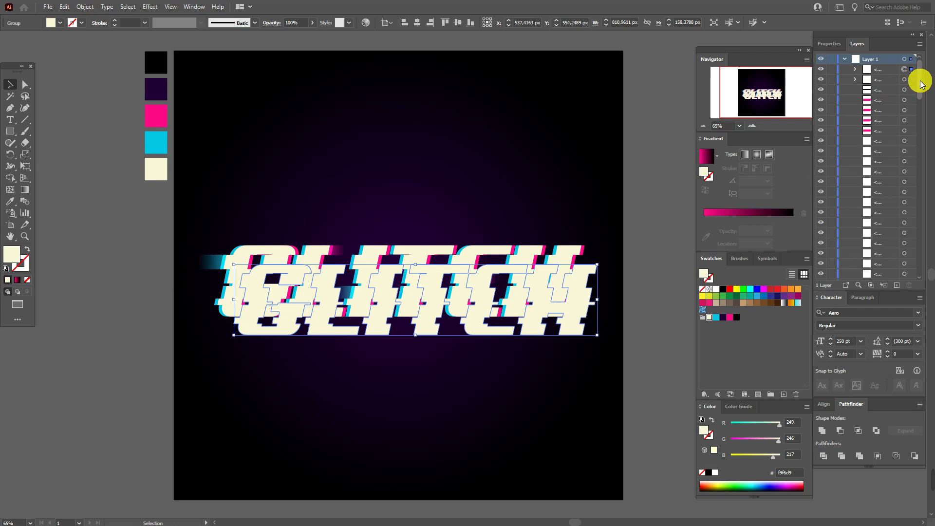
left_click_drag(920, 91, 918, 288)
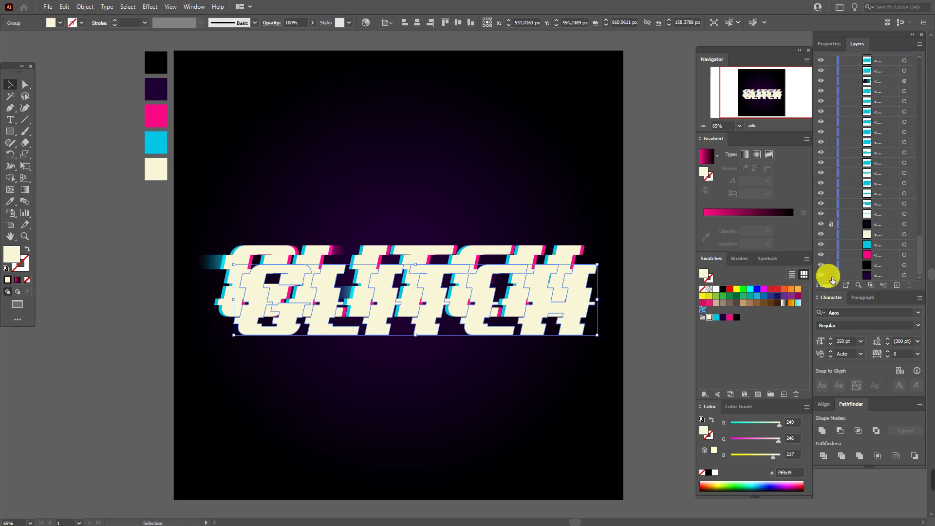
left_click(549, 191, "shift")
right_click(551, 190)
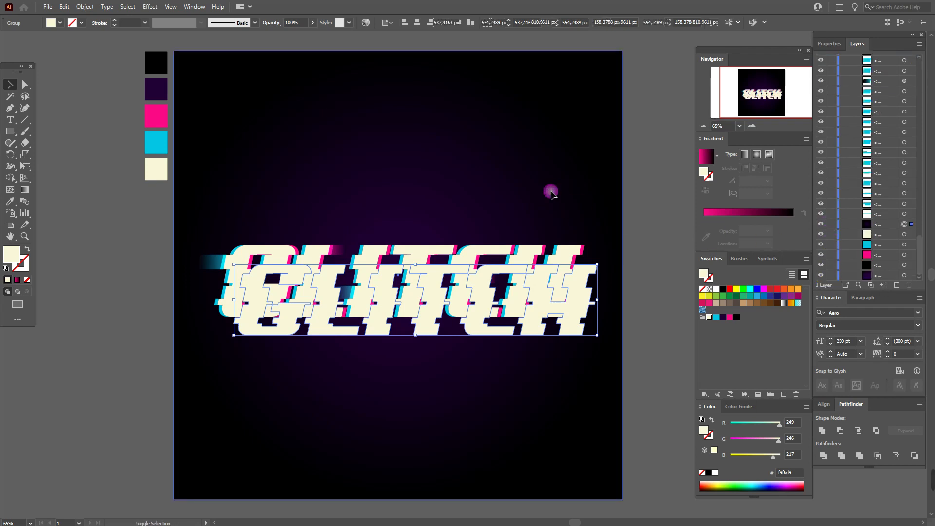
mouse_move(635, 302)
left_click(668, 331)
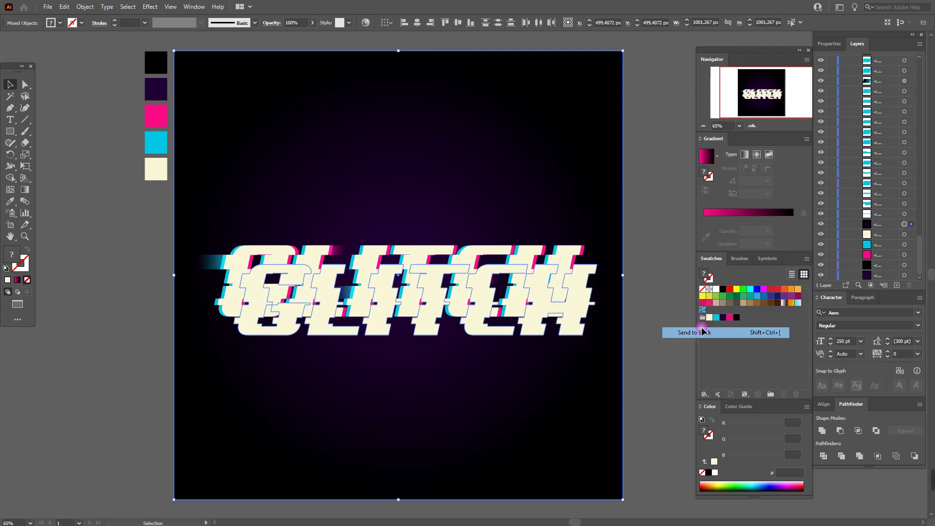
- Fill the duplicate lettering with the dark purple swatch (R=34 G=1 B=54) and change its blend mode to darken the background as a shadow
left_click(573, 337)
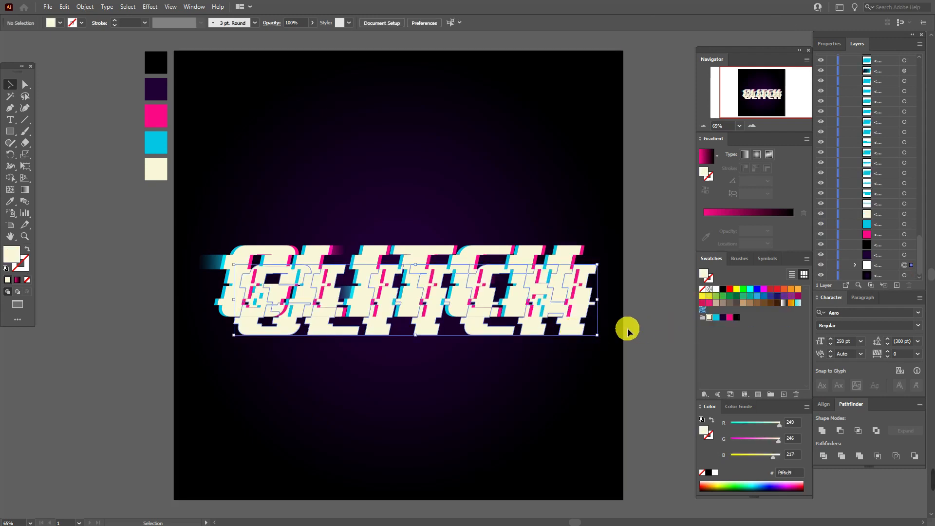
left_click(723, 318)
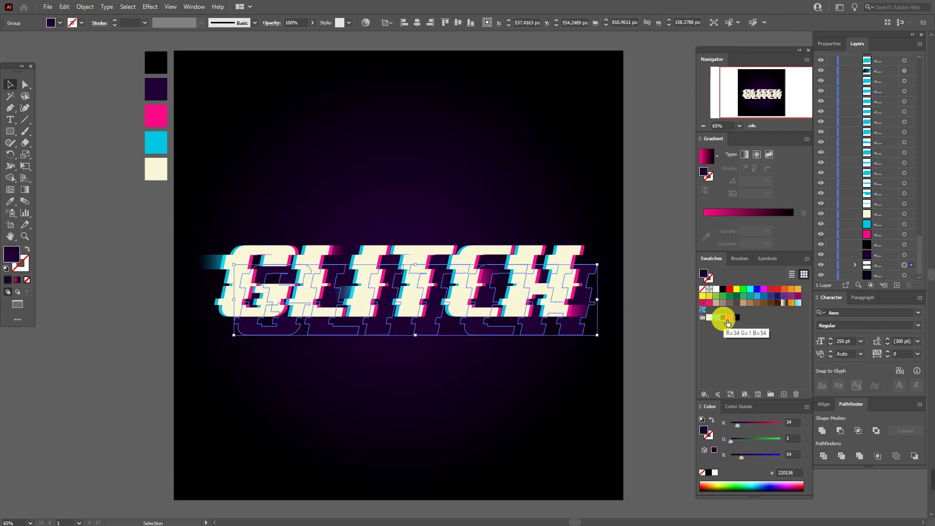
left_click(830, 45)
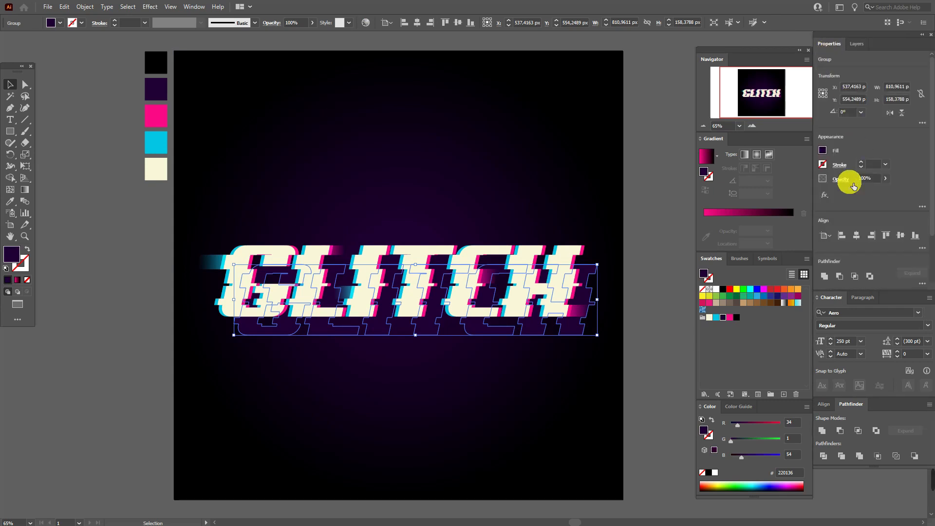
left_click(848, 181)
left_click(760, 197)
left_click(765, 231)
left_click(652, 273)
left_click(652, 273)
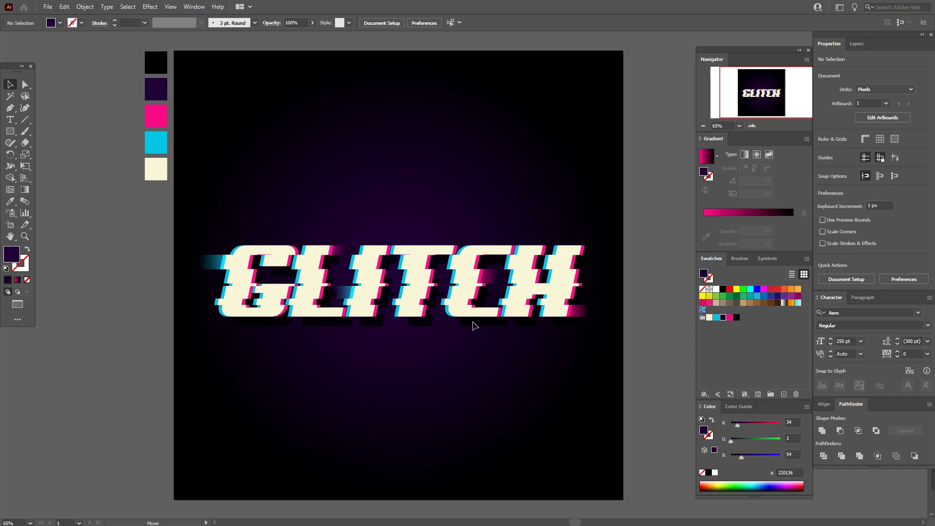
- Move the dark shadow lettering slightly up and left, closer behind the cream word
left_click(475, 324)
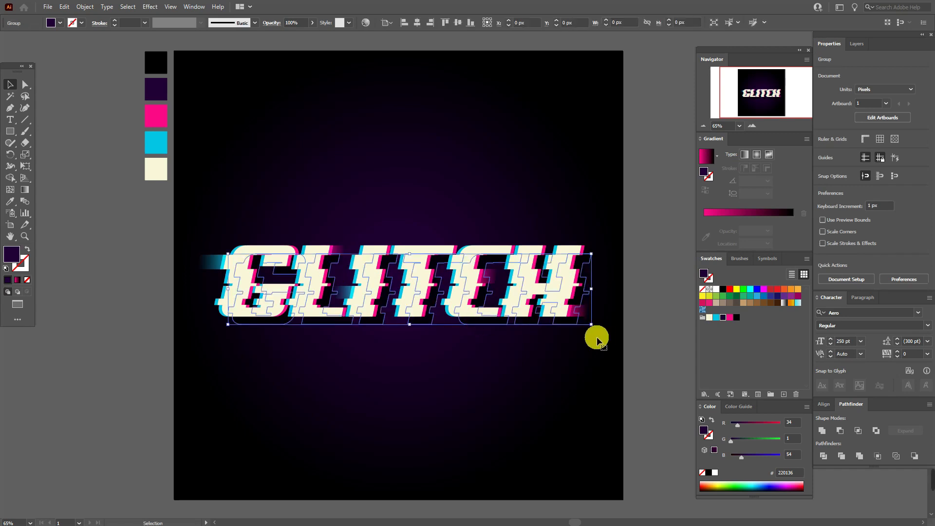
left_click(638, 339)
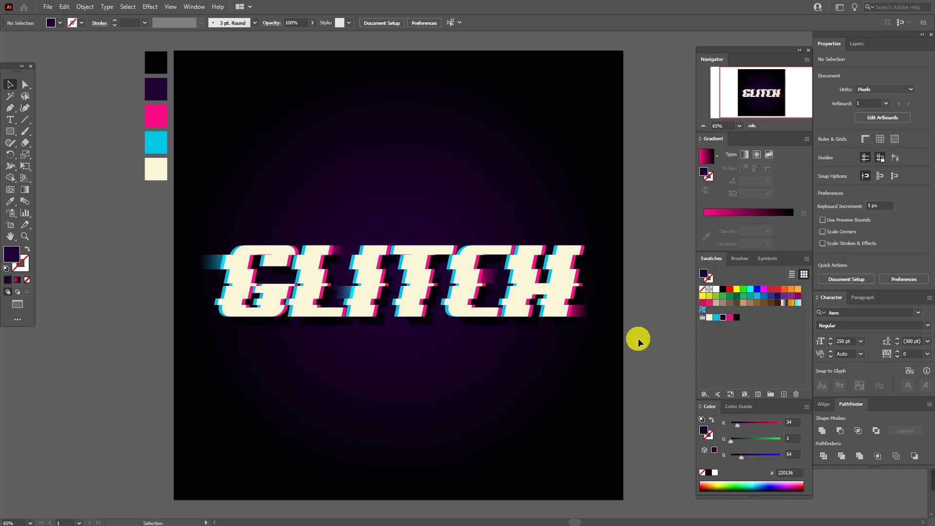